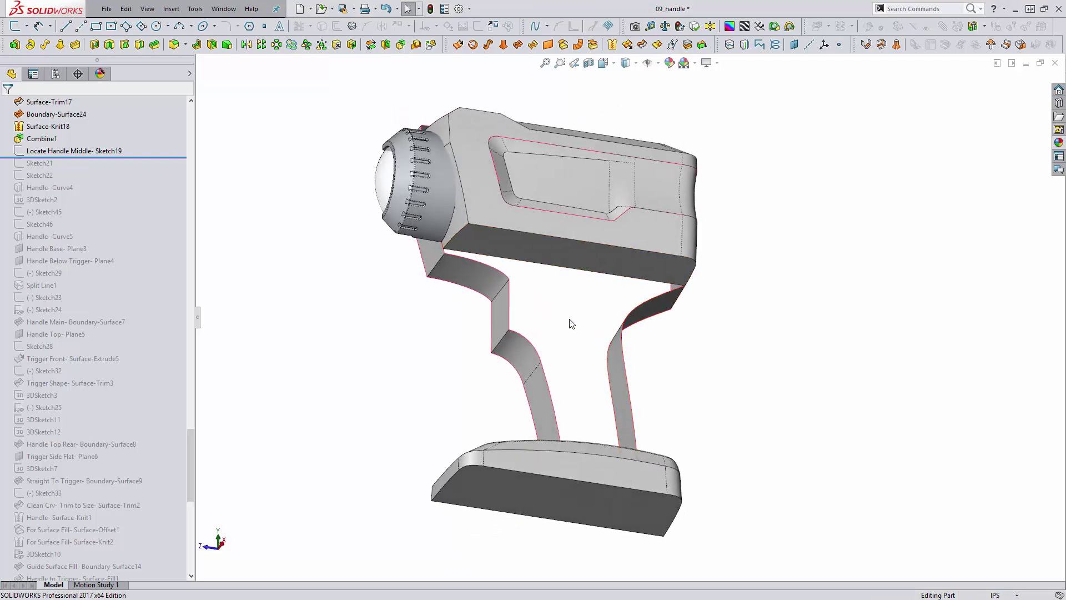
Step: Roll the feature history forward to include Sketch21 and open that sketch for editing
{"action": "middle_click_drag", "start_coordinate": [571, 307], "coordinate": [575, 417]}
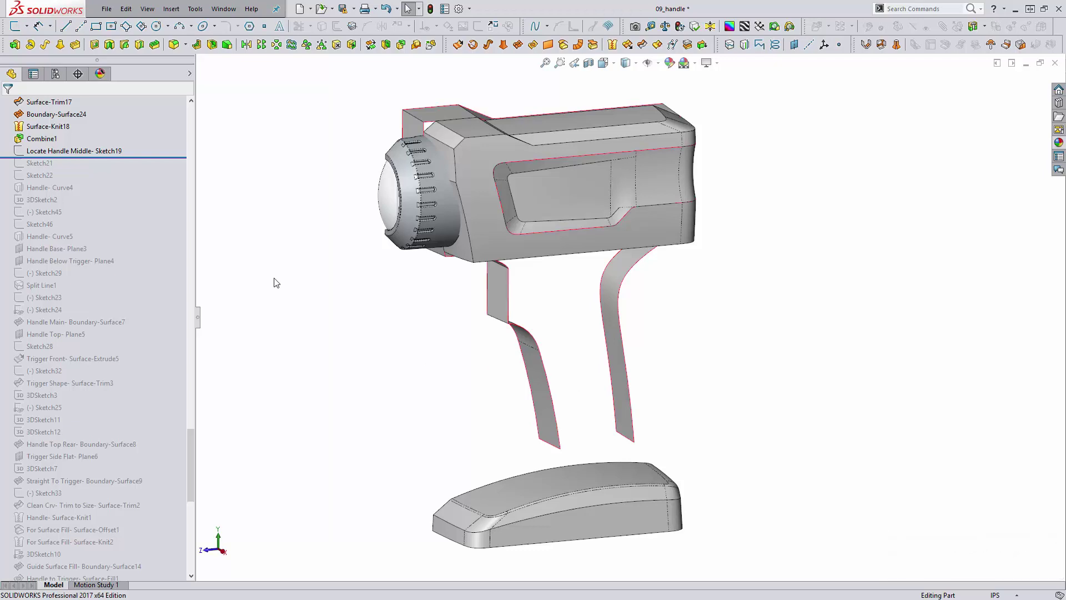
{"action": "left_click_drag", "start_coordinate": [156, 158], "coordinate": [161, 169]}
{"action": "left_click", "coordinate": [39, 162]}
{"action": "left_click", "coordinate": [37, 130]}
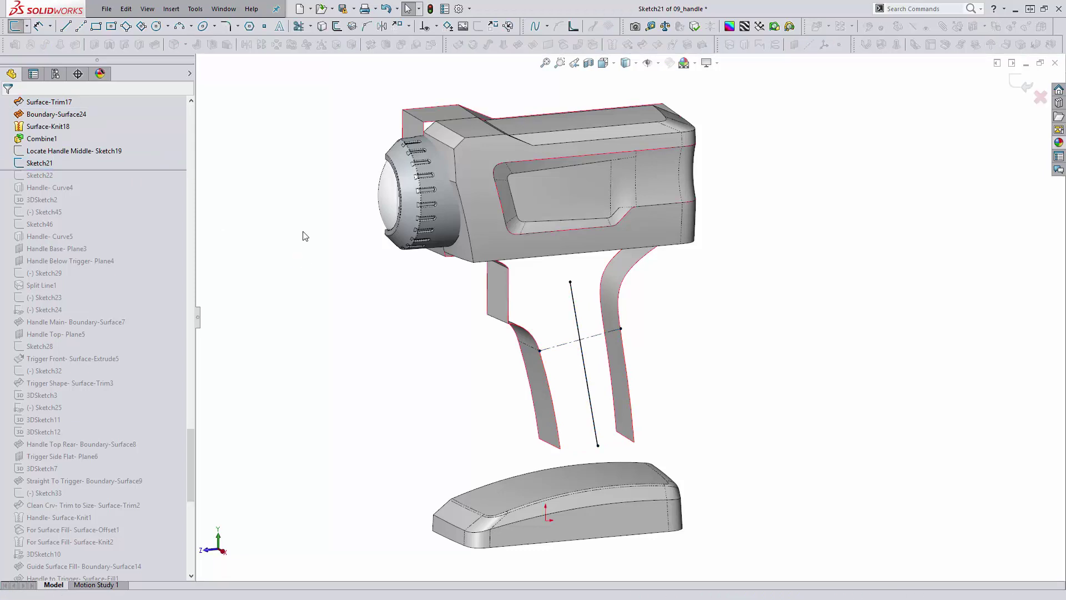
Step: Examine the slanted line of Sketch21 in the side view against the handle profile, and close the sketch
{"action": "key", "text": "space"}
{"action": "left_click", "coordinate": [434, 307]}
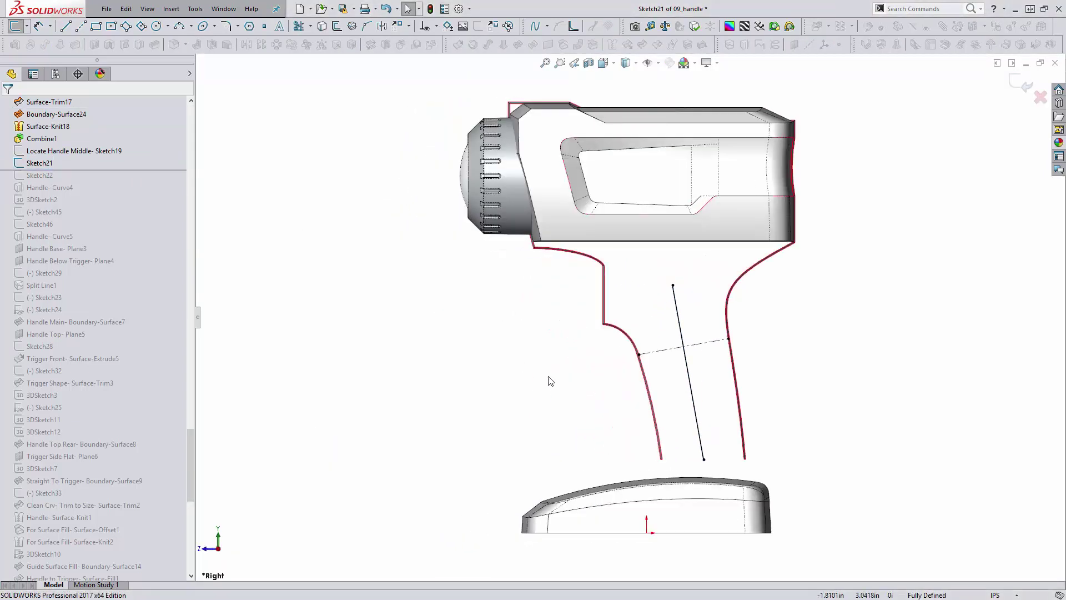
{"action": "scroll", "coordinate": [765, 424], "scroll_direction": "down", "scroll_amount": 2}
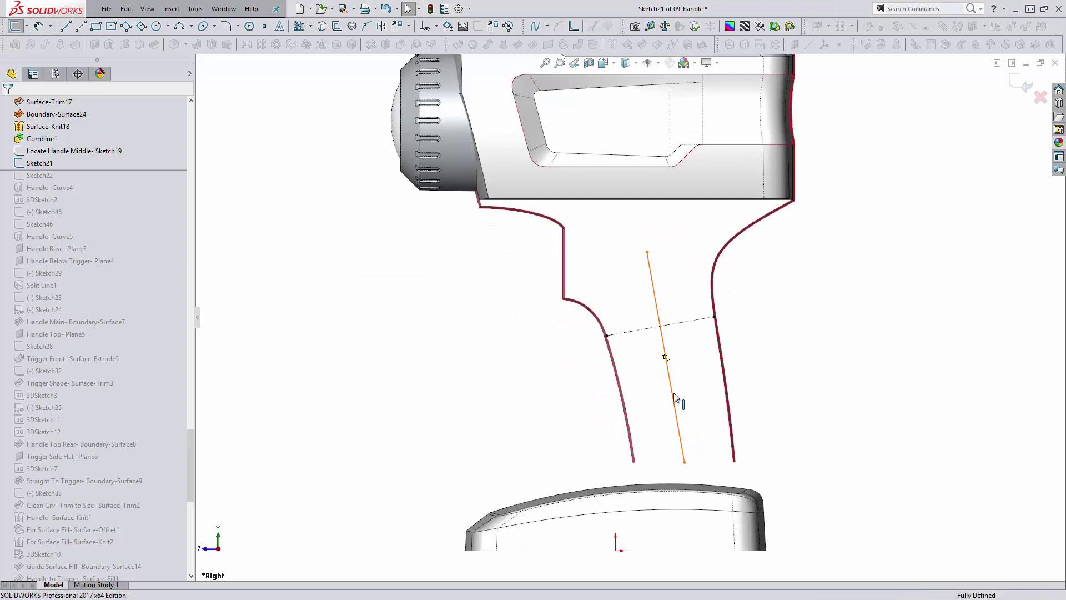
{"action": "left_click", "coordinate": [675, 399]}
{"action": "key", "text": "ctrl+shift+z"}
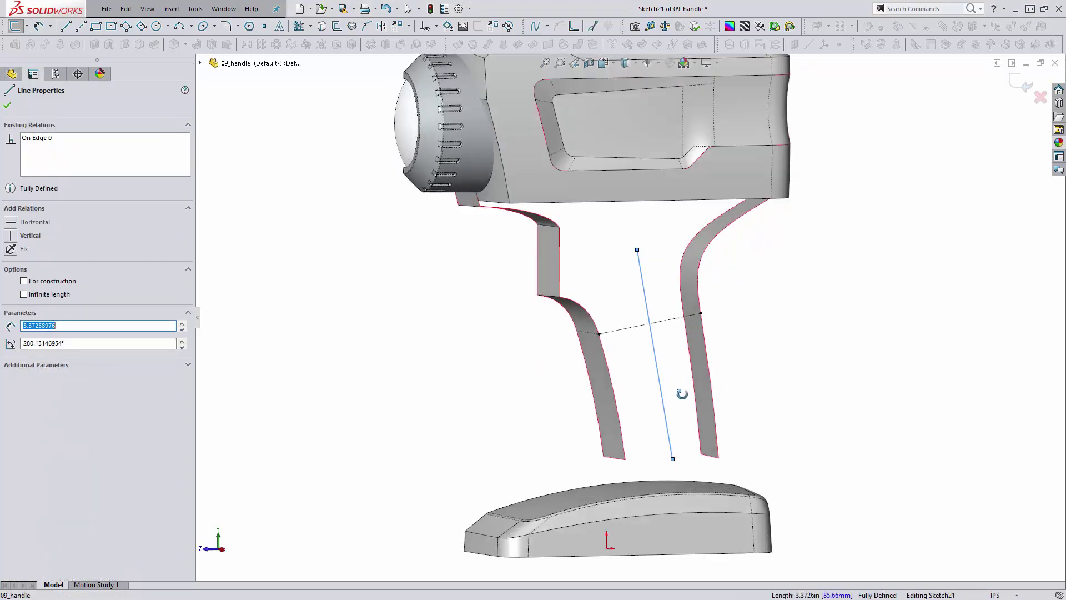
{"action": "left_click", "coordinate": [910, 316]}
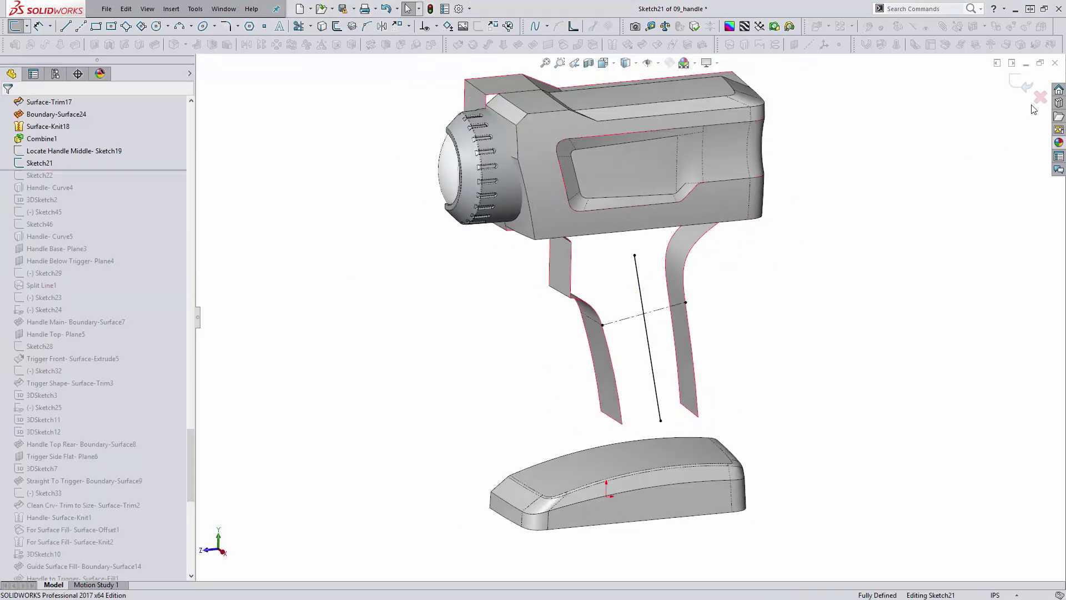
{"action": "left_click", "coordinate": [1024, 83]}
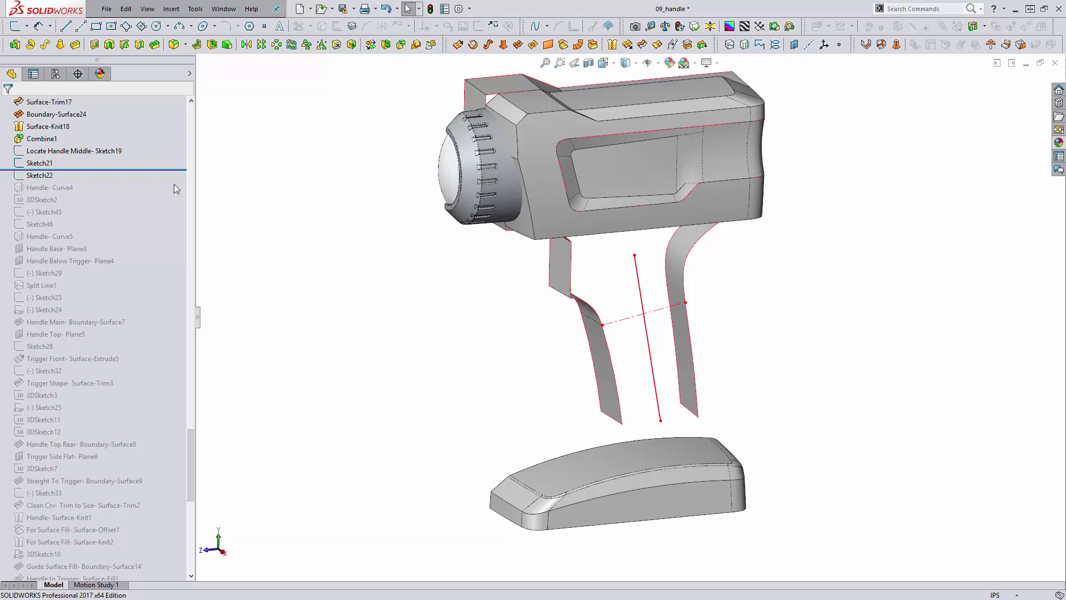
Step: Roll the feature history forward to include Sketch22 and open that sketch for editing
{"action": "left_click_drag", "start_coordinate": [157, 170], "coordinate": [158, 181]}
{"action": "left_click", "coordinate": [40, 175]}
{"action": "left_click", "coordinate": [40, 145]}
Step: Examine the handle-side spline of Sketch22 from the front and in an angled view, and close the sketch
{"action": "key", "text": "space"}
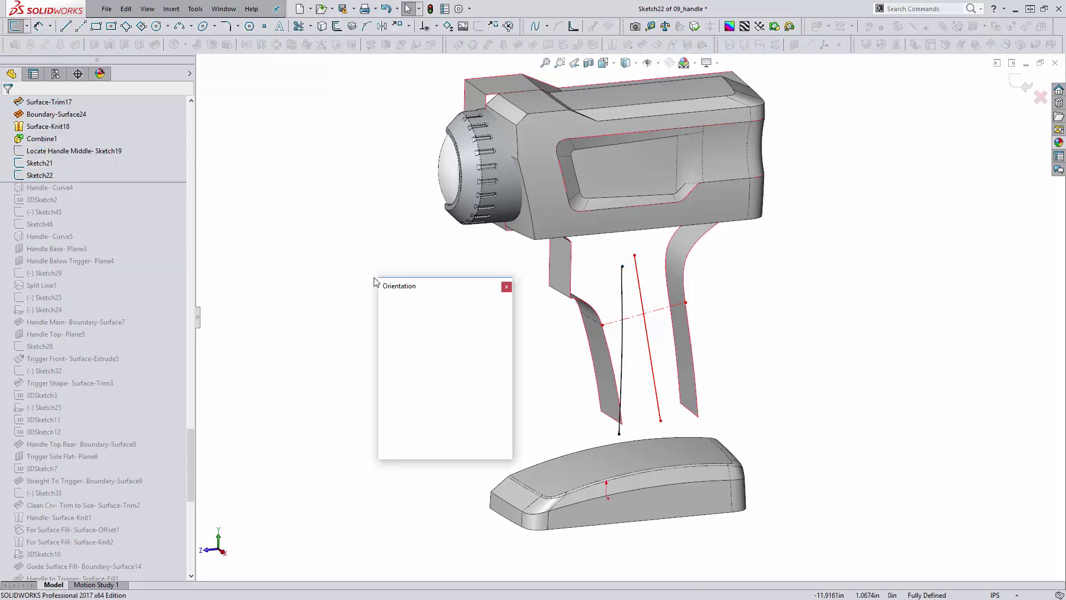
{"action": "left_click", "coordinate": [418, 336]}
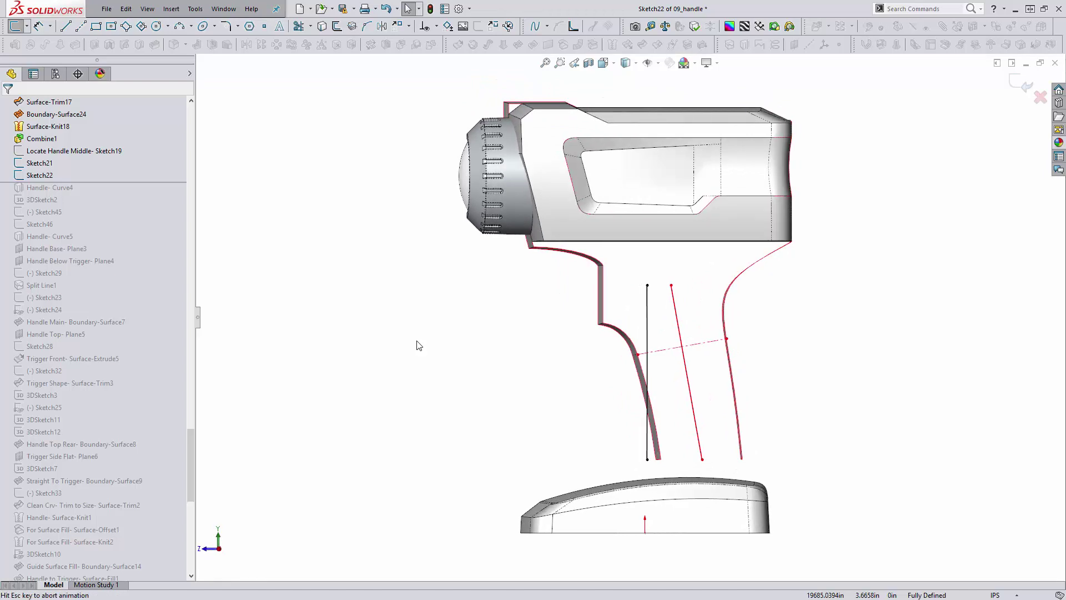
{"action": "scroll", "coordinate": [687, 405], "scroll_direction": "down", "scroll_amount": 1}
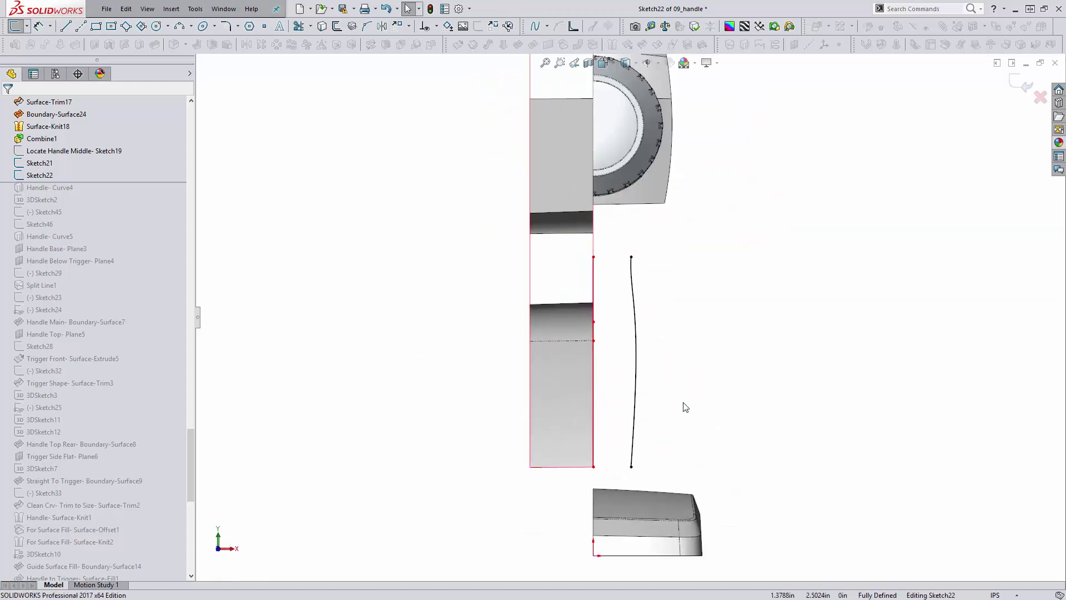
{"action": "left_click", "coordinate": [636, 427]}
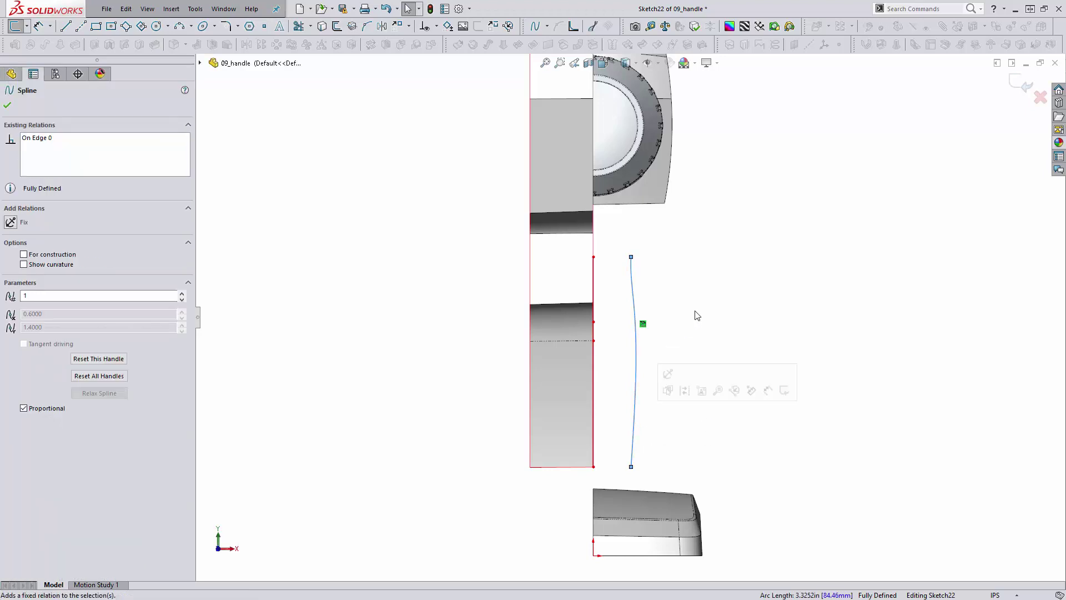
{"action": "key", "text": "ctrl+shift+z"}
{"action": "left_click", "coordinate": [814, 399]}
{"action": "key", "text": "f"}
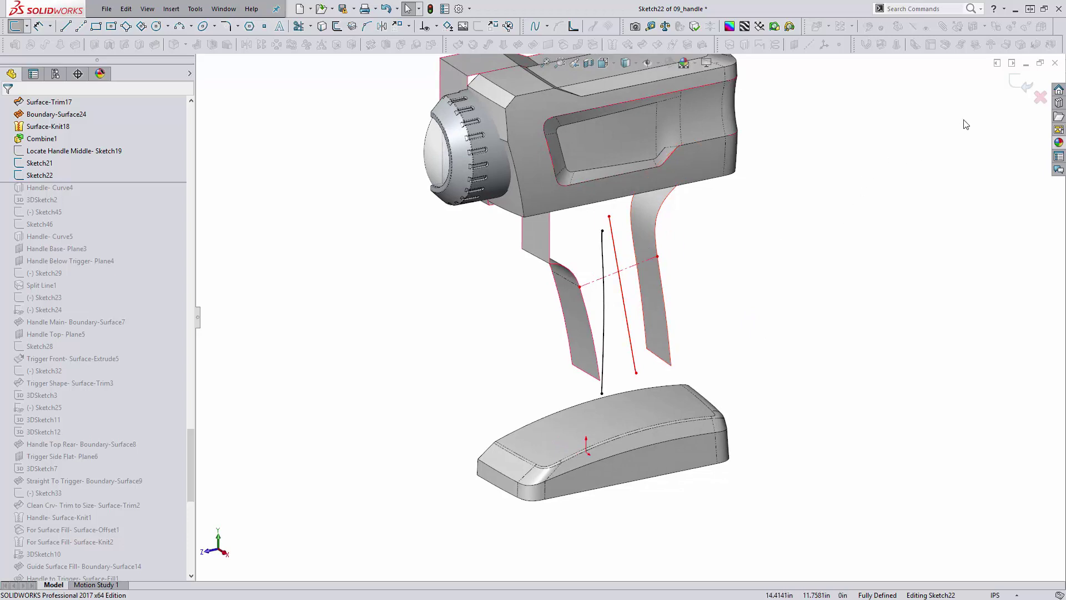
{"action": "left_click", "coordinate": [1025, 83]}
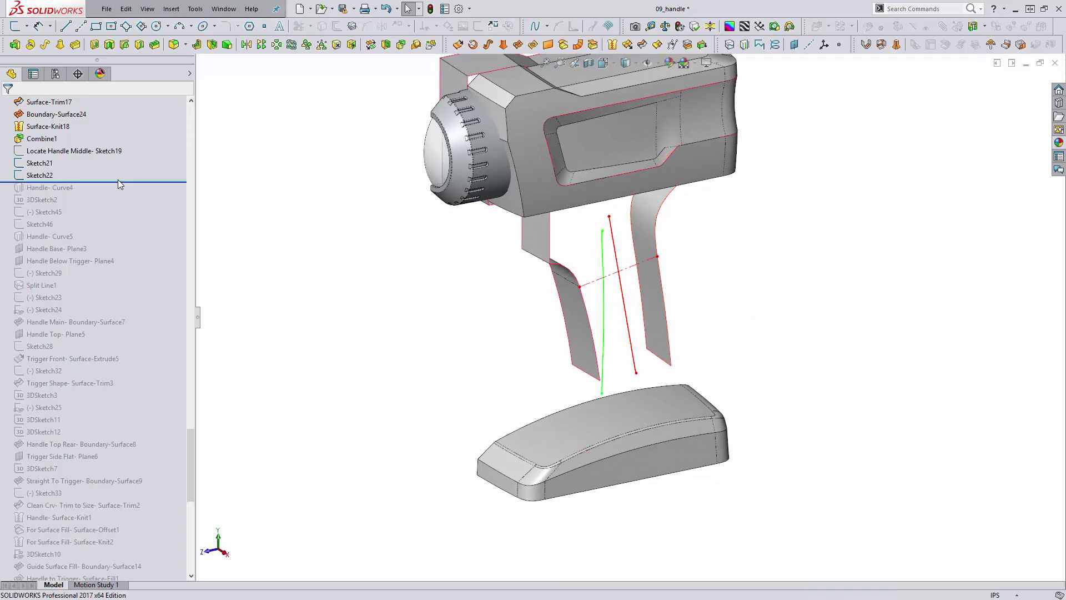
Step: Roll the history forward to include Handle- Curve4 and review the two sketches projected in its definition
{"action": "left_click_drag", "start_coordinate": [118, 181], "coordinate": [118, 194]}
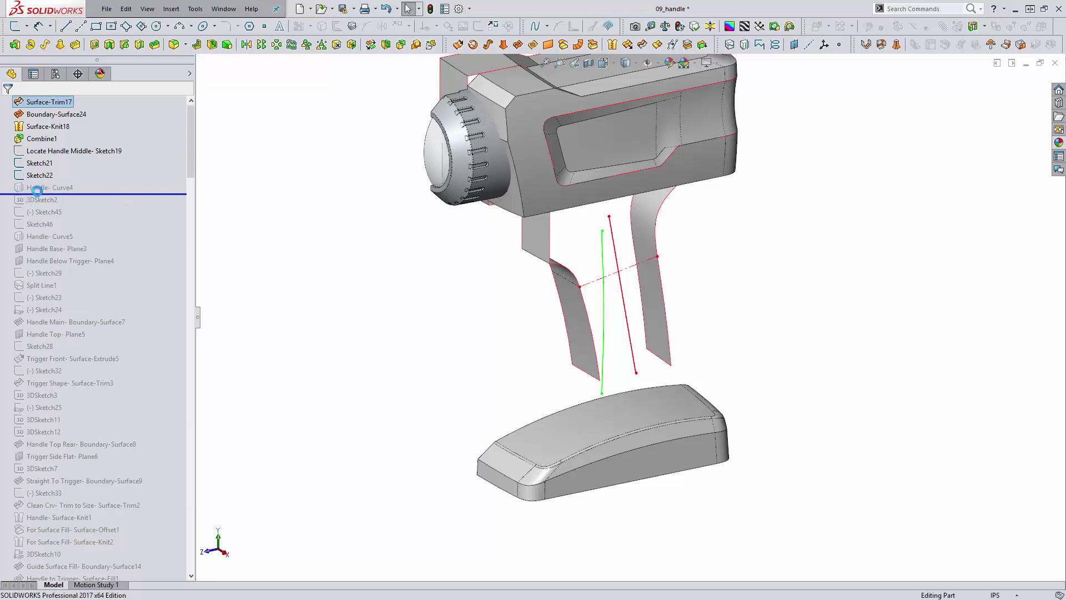
{"action": "left_click", "coordinate": [45, 187]}
{"action": "left_click", "coordinate": [49, 157]}
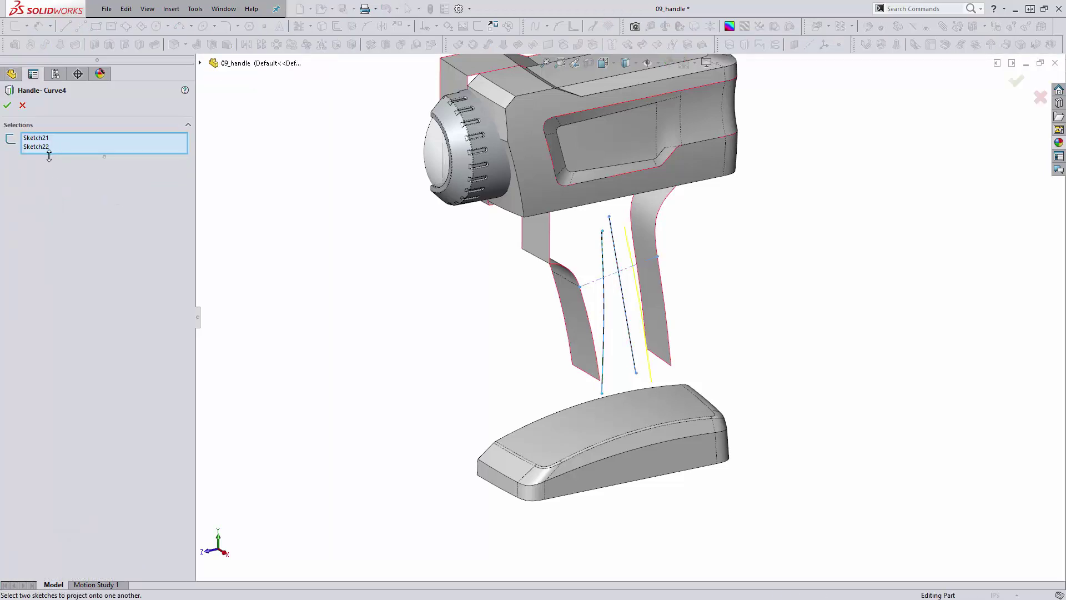
{"action": "left_click", "coordinate": [38, 140]}
{"action": "left_click", "coordinate": [38, 147]}
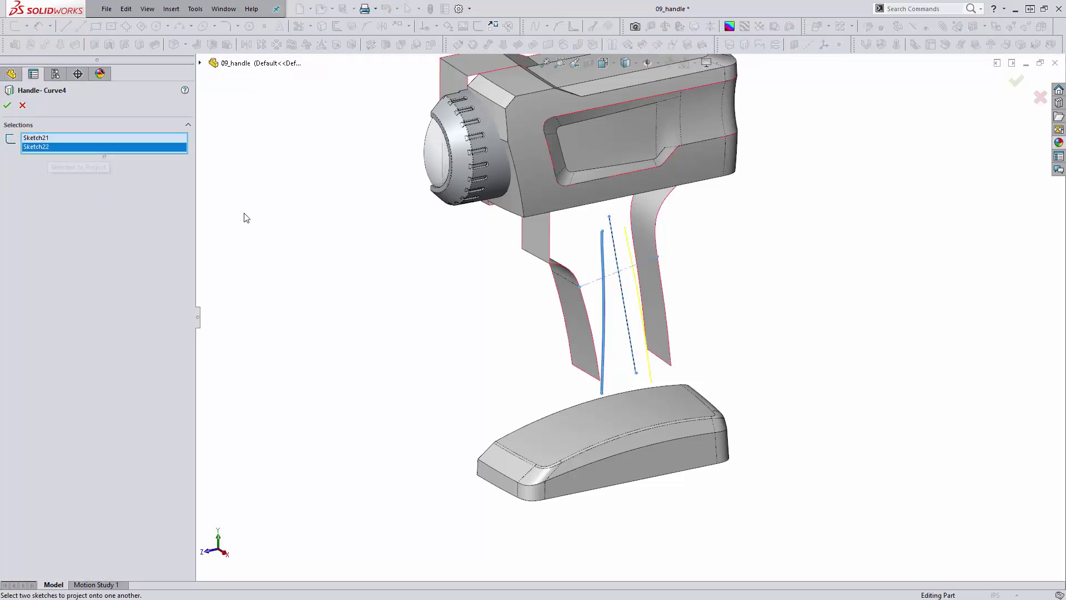
{"action": "left_click", "coordinate": [7, 105]}
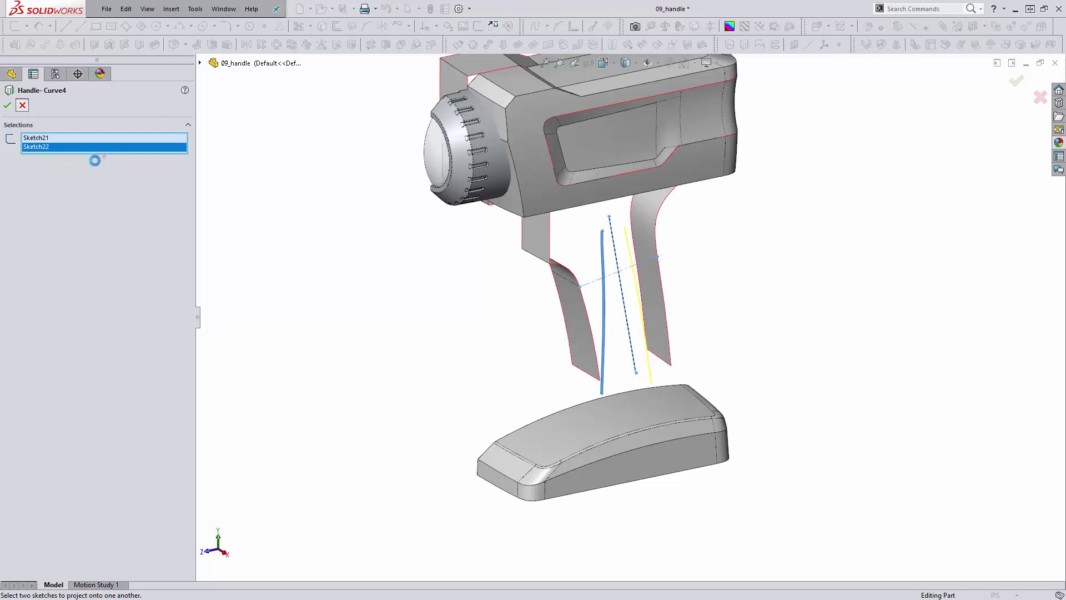
{"action": "left_click", "coordinate": [333, 288]}
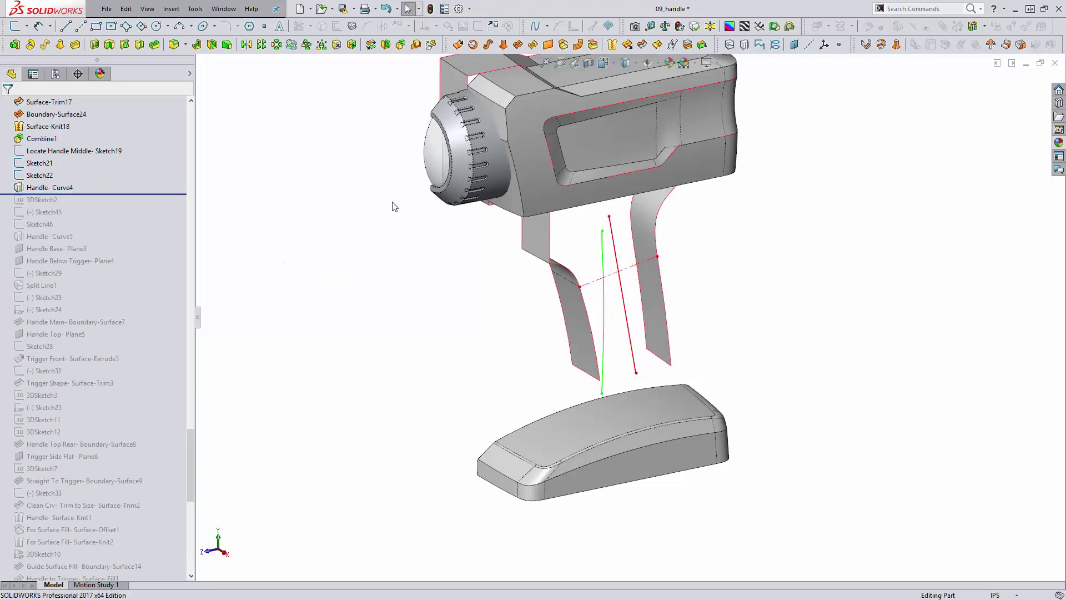
Step: Turn on the display of curves and inspect the projected handle curve beside its two source sketches
{"action": "left_click", "coordinate": [649, 62]}
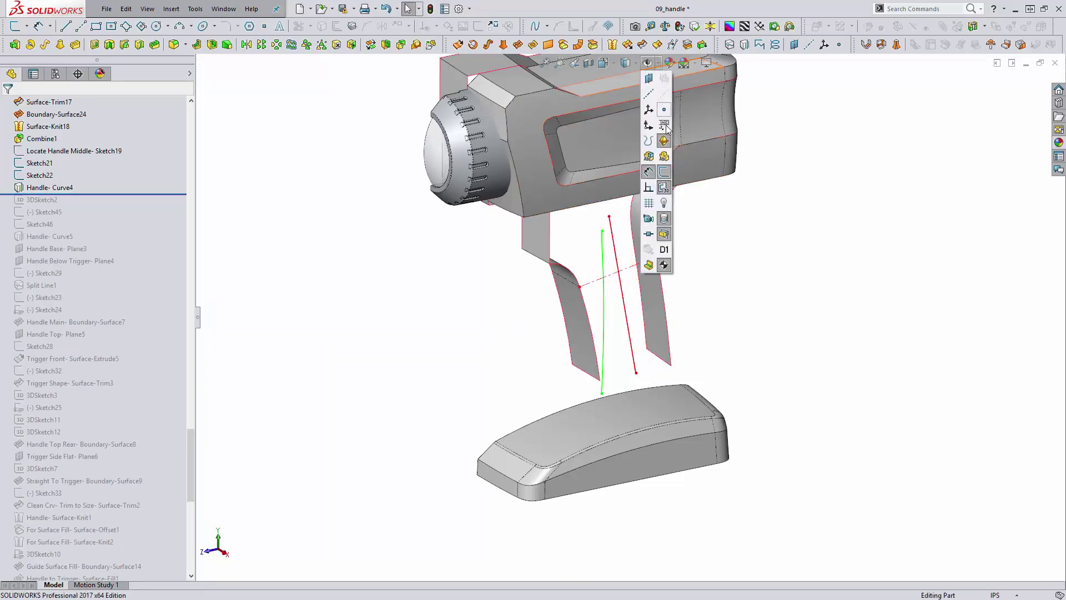
{"action": "left_click", "coordinate": [648, 141]}
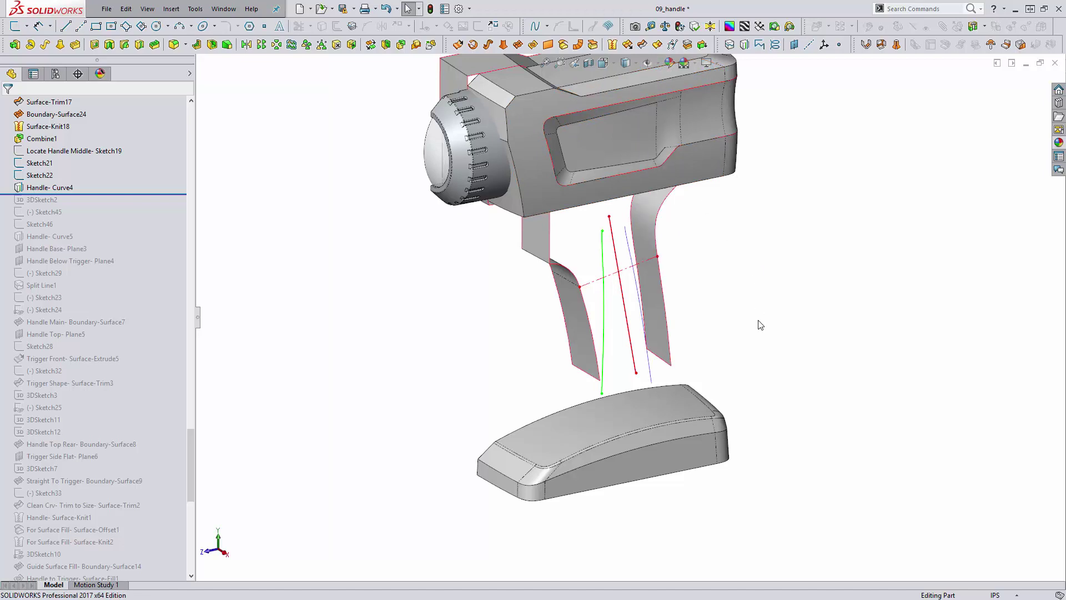
{"action": "middle_click_drag", "start_coordinate": [759, 316], "coordinate": [696, 312]}
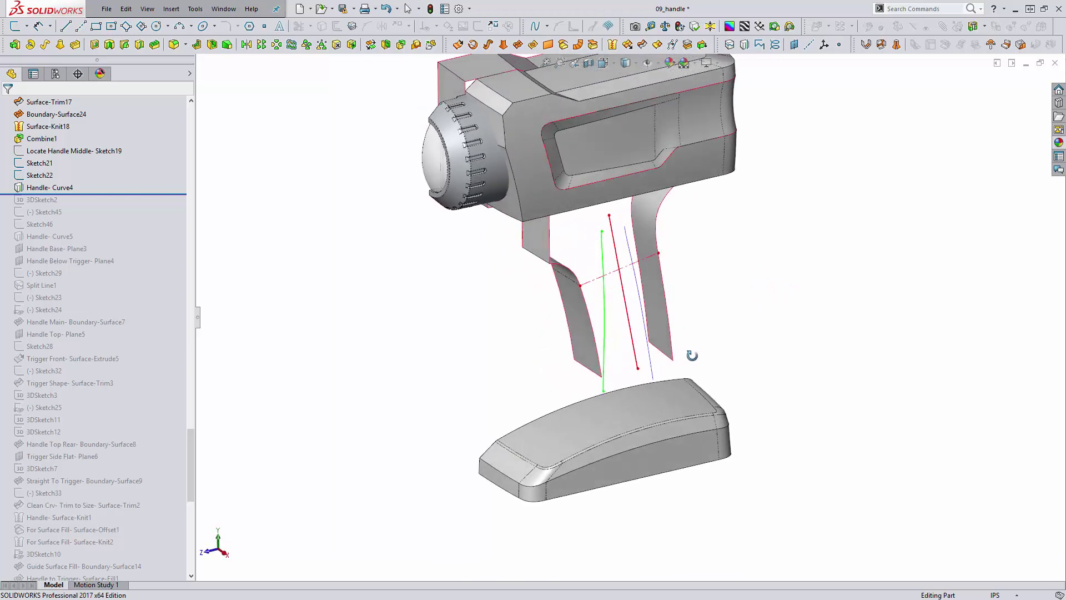
{"action": "middle_click_drag", "start_coordinate": [692, 355], "coordinate": [662, 332]}
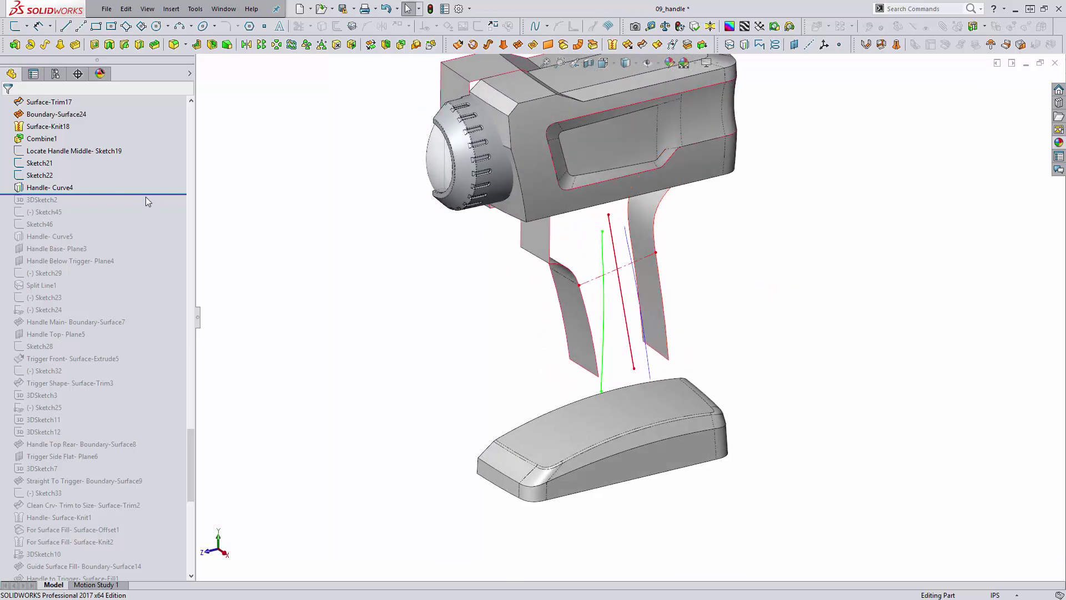
Step: Roll the history forward to include 3DSketch2 and compare that sketch with Handle- Curve4 on the model
{"action": "left_click_drag", "start_coordinate": [145, 194], "coordinate": [158, 205]}
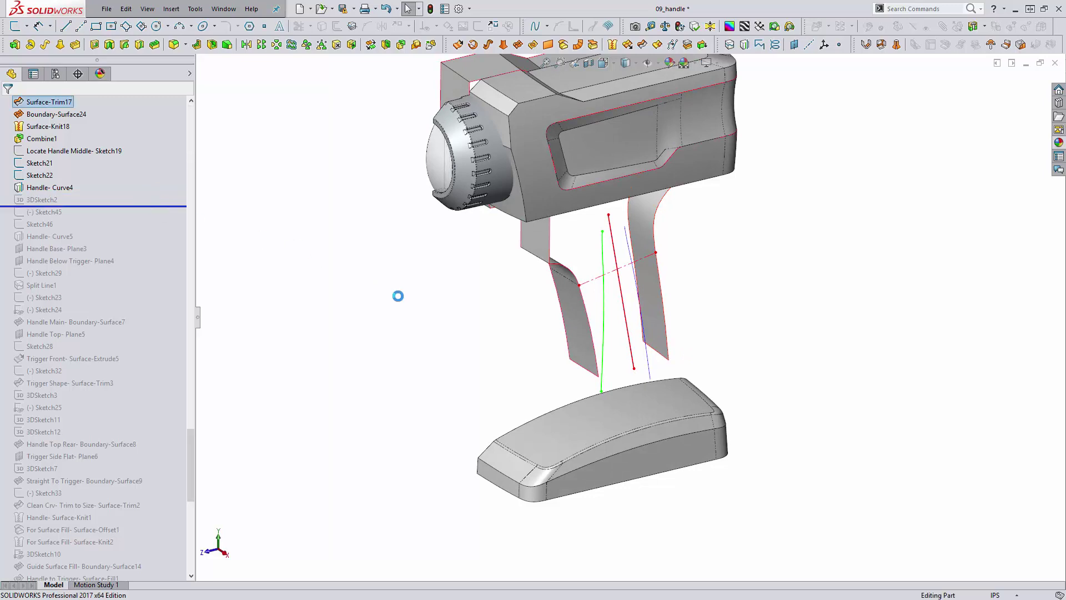
{"action": "middle_click_drag", "start_coordinate": [398, 295], "coordinate": [339, 291], "text": "ctrl"}
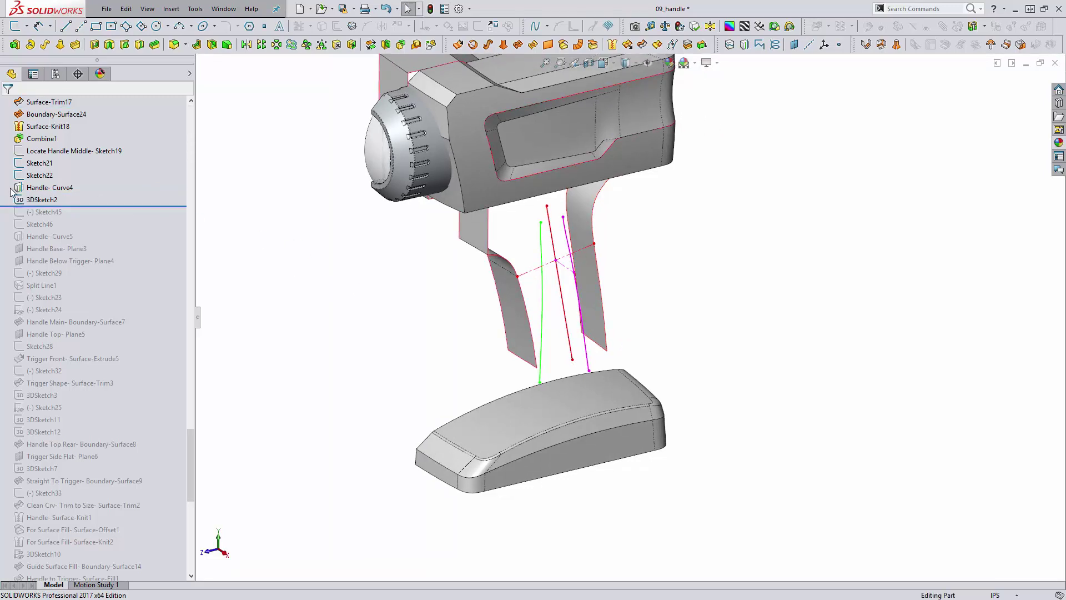
{"action": "left_click", "coordinate": [39, 189]}
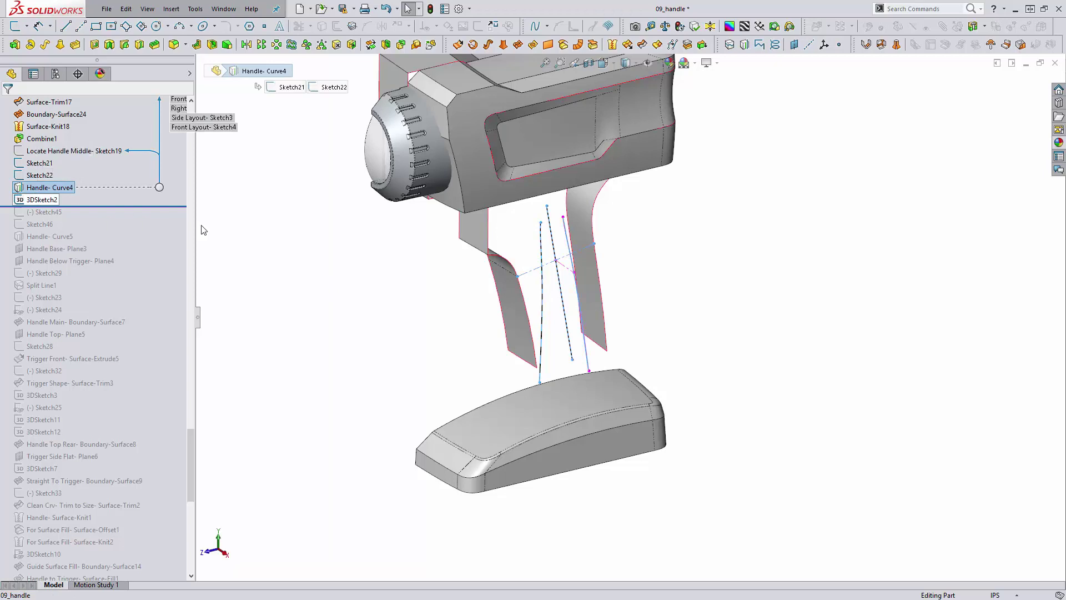
{"action": "left_click", "coordinate": [351, 283]}
{"action": "mouse_move", "coordinate": [345, 333]}
{"action": "middle_mouse_down"}
{"action": "mouse_move", "coordinate": [345, 309]}
{"action": "mouse_move", "coordinate": [355, 305]}
{"action": "mouse_move", "coordinate": [356, 319]}
{"action": "middle_mouse_up"}
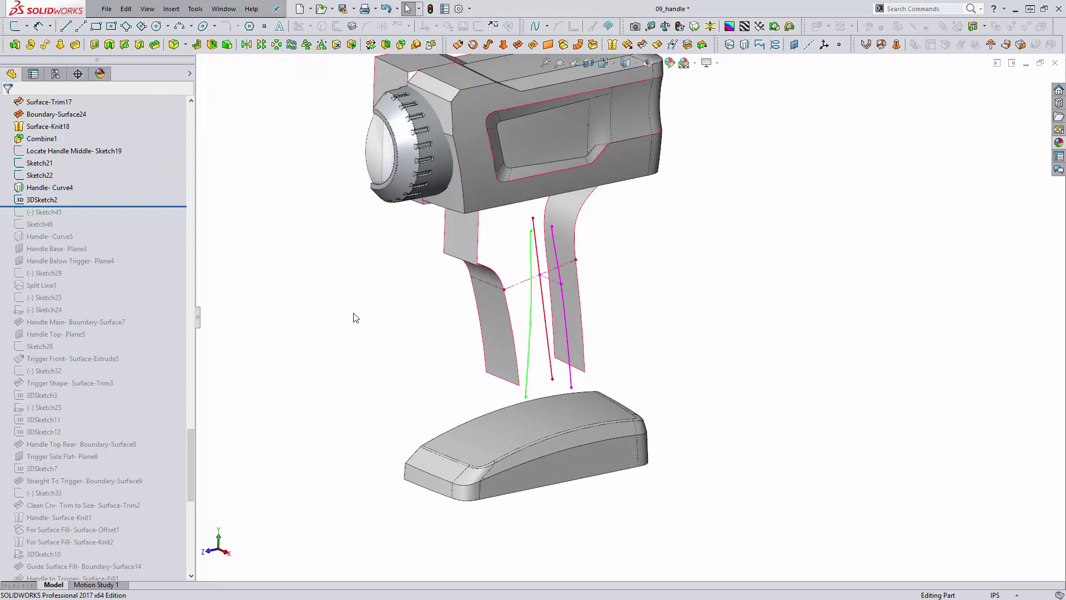
{"action": "left_click", "coordinate": [43, 198]}
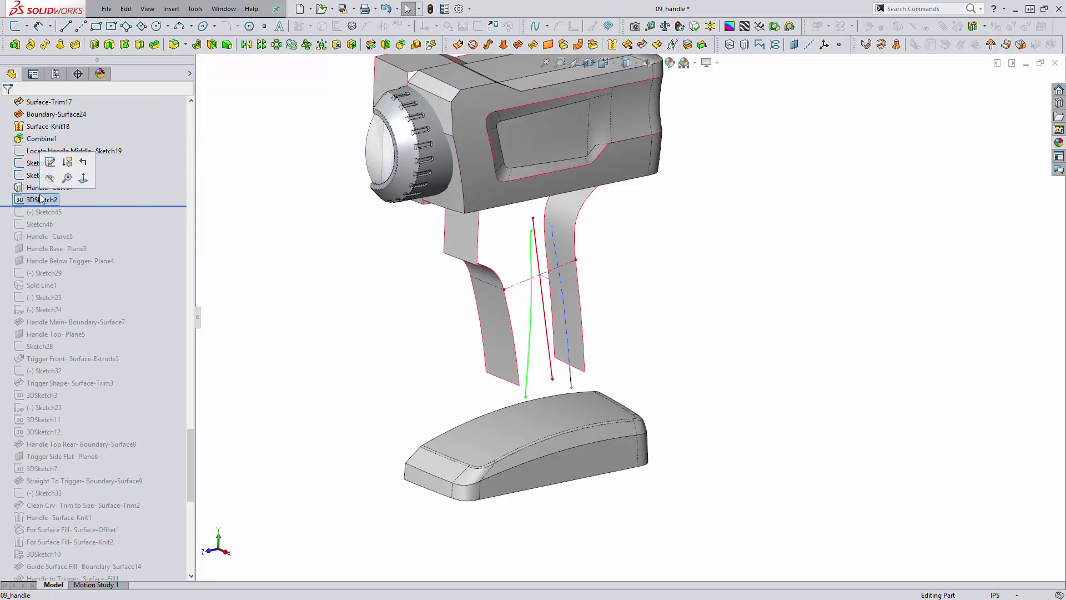
{"action": "left_click", "coordinate": [269, 252]}
{"action": "middle_click_drag", "start_coordinate": [278, 274], "coordinate": [276, 257]}
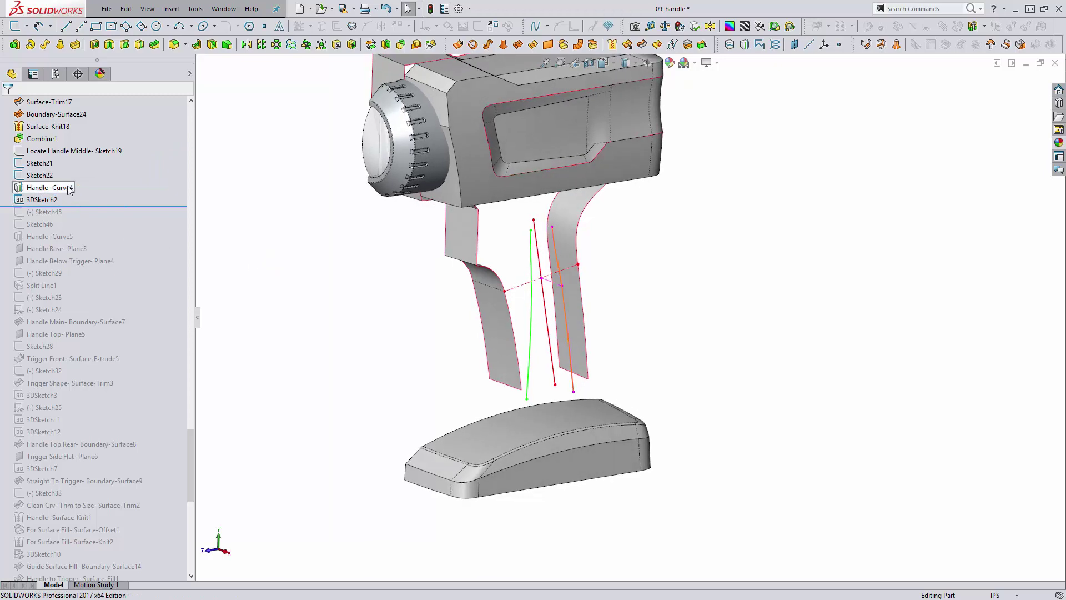
Step: Roll the history forward past Handle Below Trigger- Plane4 and review the references defining Handle Base- Plane3
{"action": "left_click_drag", "start_coordinate": [90, 206], "coordinate": [162, 268]}
{"action": "middle_click_drag", "start_coordinate": [364, 309], "coordinate": [295, 238], "text": "ctrl"}
{"action": "left_click", "coordinate": [84, 249]}
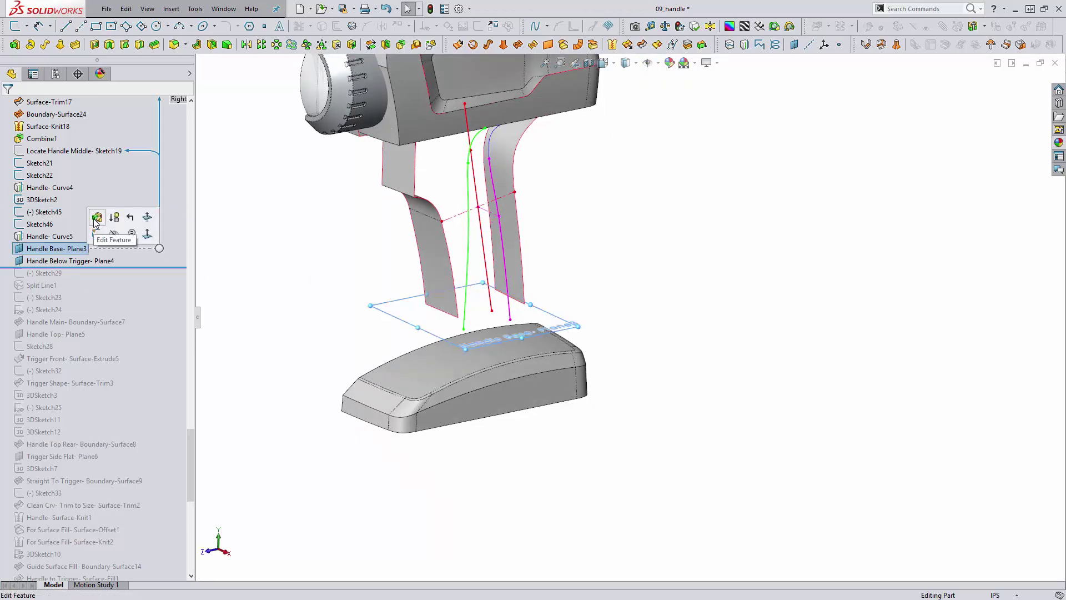
{"action": "left_click", "coordinate": [97, 234]}
{"action": "middle_click_drag", "start_coordinate": [444, 322], "coordinate": [478, 312]}
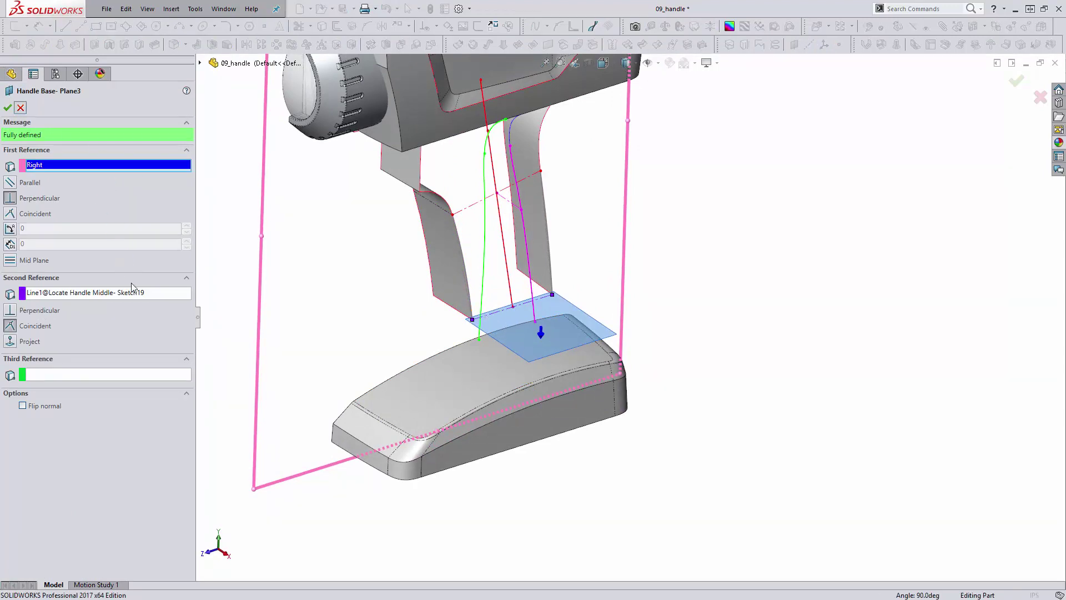
{"action": "left_click", "coordinate": [21, 107]}
Step: Highlight Handle Below Trigger- Plane4 and examine where it crosses the handle
{"action": "left_click", "coordinate": [83, 321]}
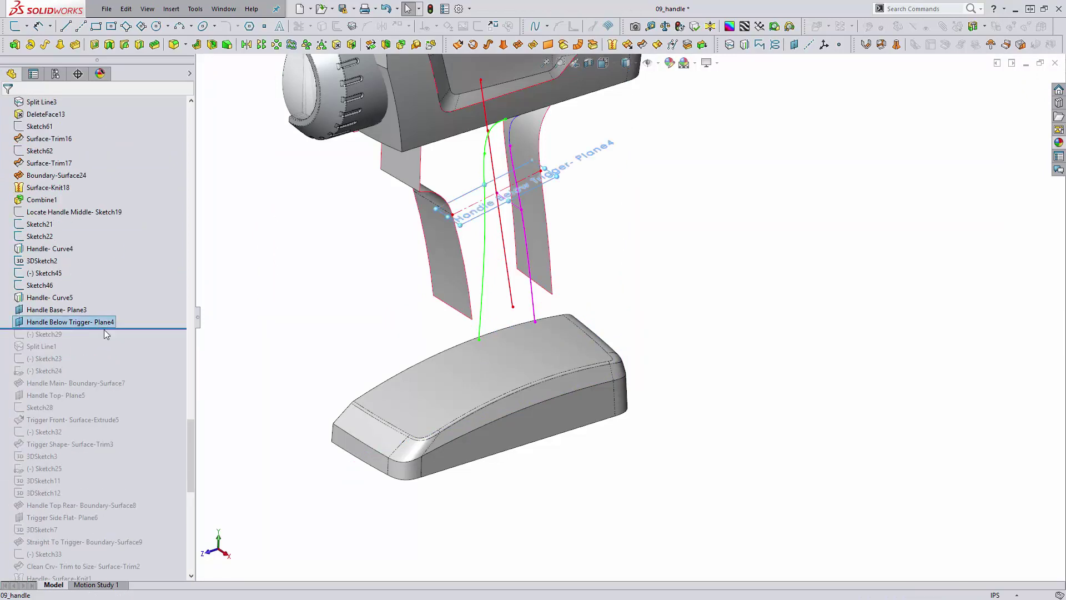
{"action": "middle_click_drag", "start_coordinate": [314, 228], "coordinate": [361, 311]}
{"action": "scroll", "coordinate": [626, 322], "scroll_direction": "down", "scroll_amount": 3}
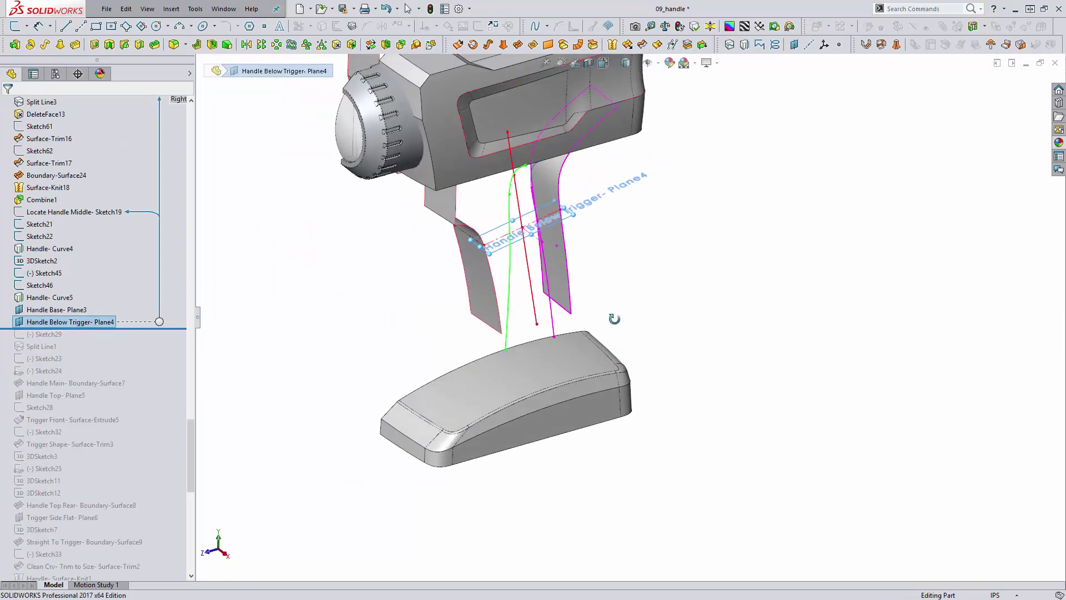
{"action": "left_click", "coordinate": [621, 300]}
{"action": "middle_click_drag", "start_coordinate": [621, 300], "coordinate": [595, 280], "text": "ctrl"}
{"action": "scroll", "coordinate": [141, 311], "scroll_direction": "down", "scroll_amount": 1}
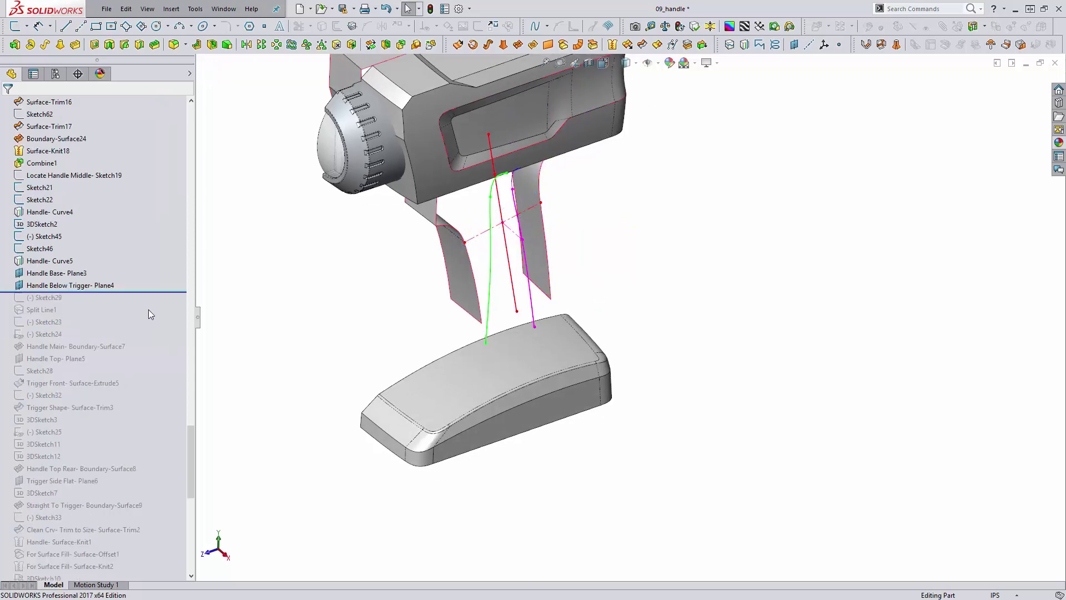
Step: Roll the history forward through Sketch29 and Split Line1 to include Sketch23, and open Sketch23 for editing
{"action": "left_click_drag", "start_coordinate": [143, 290], "coordinate": [139, 304]}
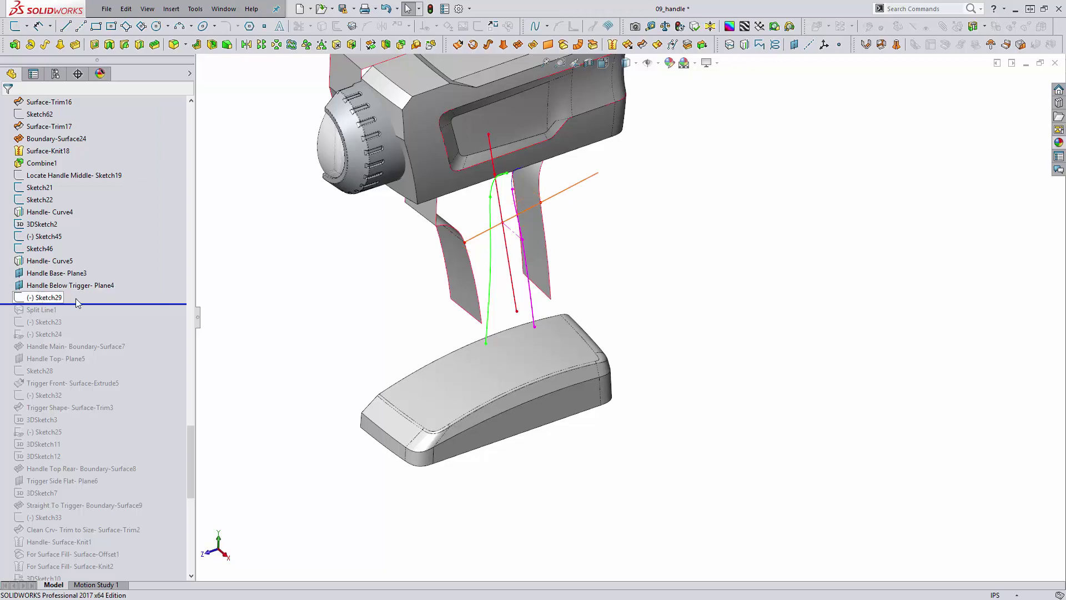
{"action": "left_click_drag", "start_coordinate": [87, 302], "coordinate": [81, 325]}
{"action": "left_click", "coordinate": [45, 324]}
{"action": "left_click", "coordinate": [52, 288]}
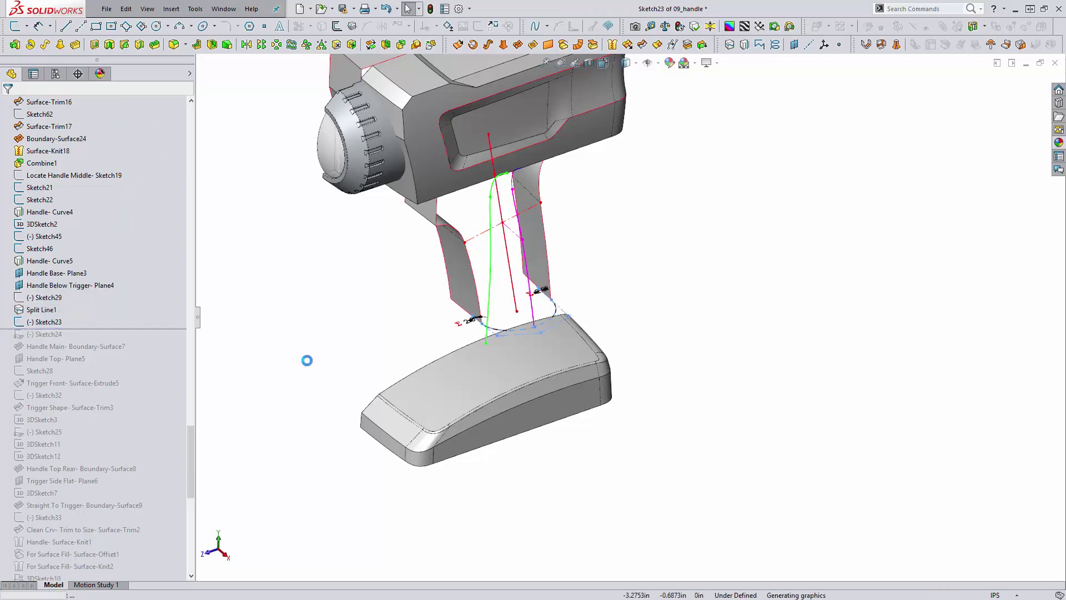
Step: Examine the relations of the short construction line tangent to the front end of the Sketch23 profile
{"action": "scroll", "coordinate": [527, 295], "scroll_direction": "down", "scroll_amount": 5}
{"action": "middle_click_drag", "start_coordinate": [526, 293], "coordinate": [510, 253], "text": "ctrl"}
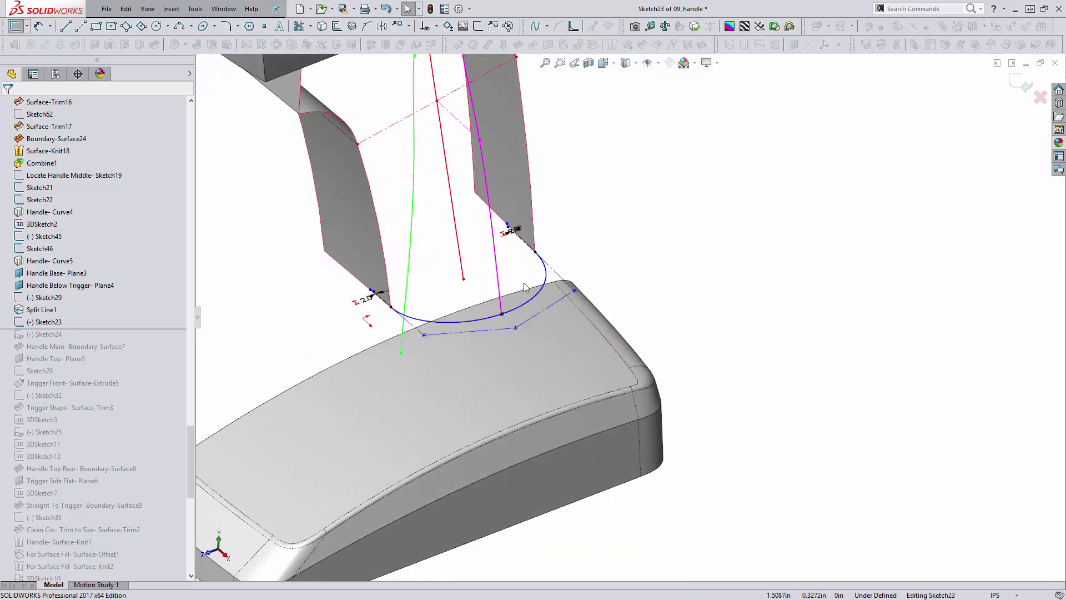
{"action": "scroll", "coordinate": [362, 303], "scroll_direction": "down", "scroll_amount": 7}
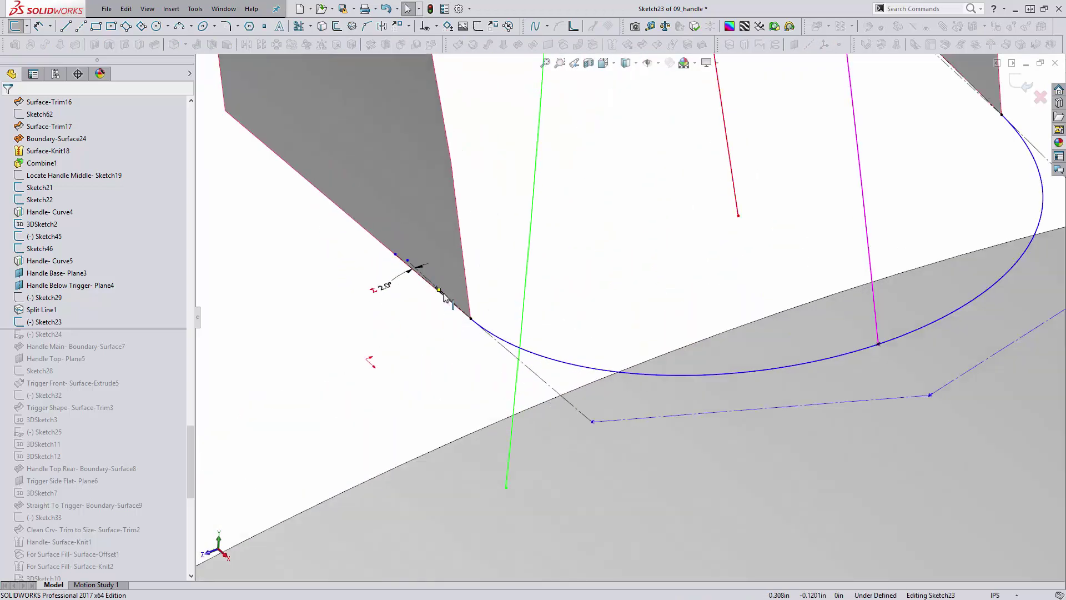
{"action": "left_click", "coordinate": [419, 278]}
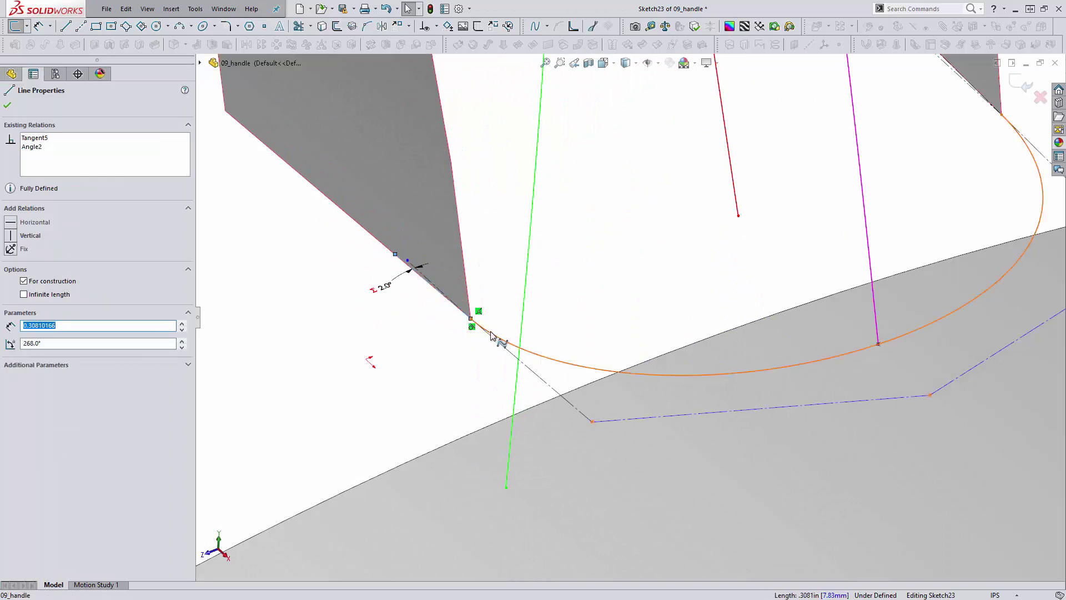
{"action": "middle_click_drag", "start_coordinate": [600, 355], "coordinate": [592, 357]}
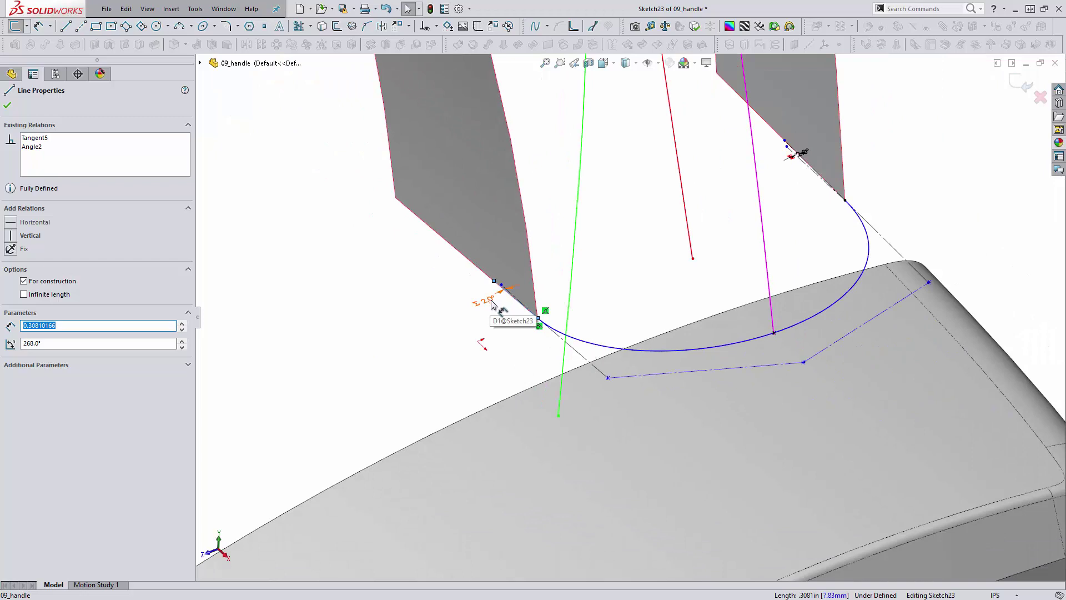
{"action": "key", "text": "Escape"}
{"action": "scroll", "coordinate": [607, 355], "scroll_direction": "up", "scroll_amount": 2}
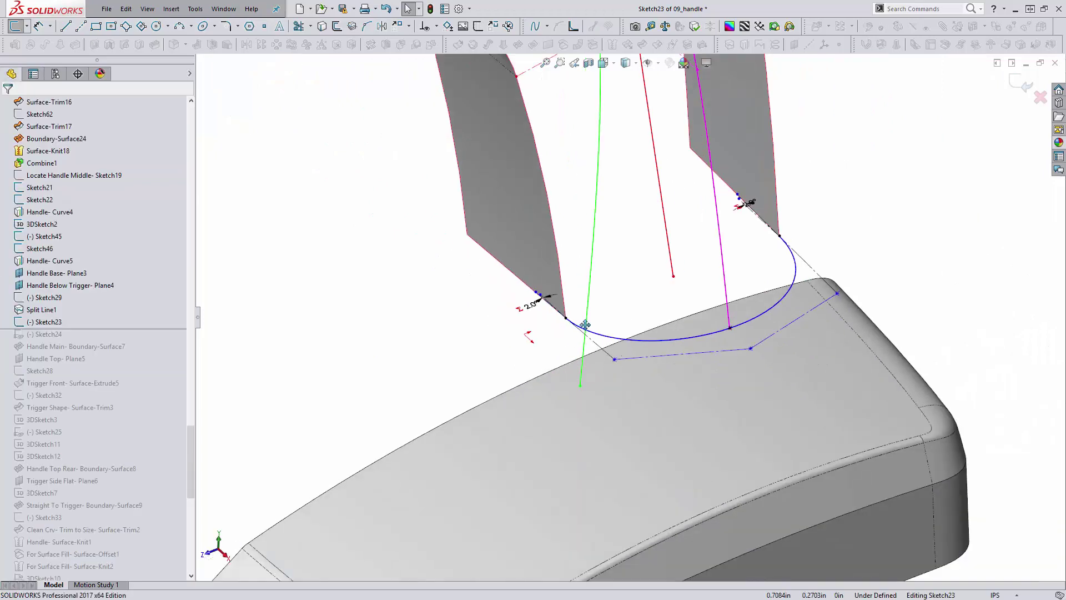
Step: Review the relations of the sketch point where the guide curve meets the Sketch23 spline
{"action": "scroll", "coordinate": [543, 334], "scroll_direction": "down", "scroll_amount": 3}
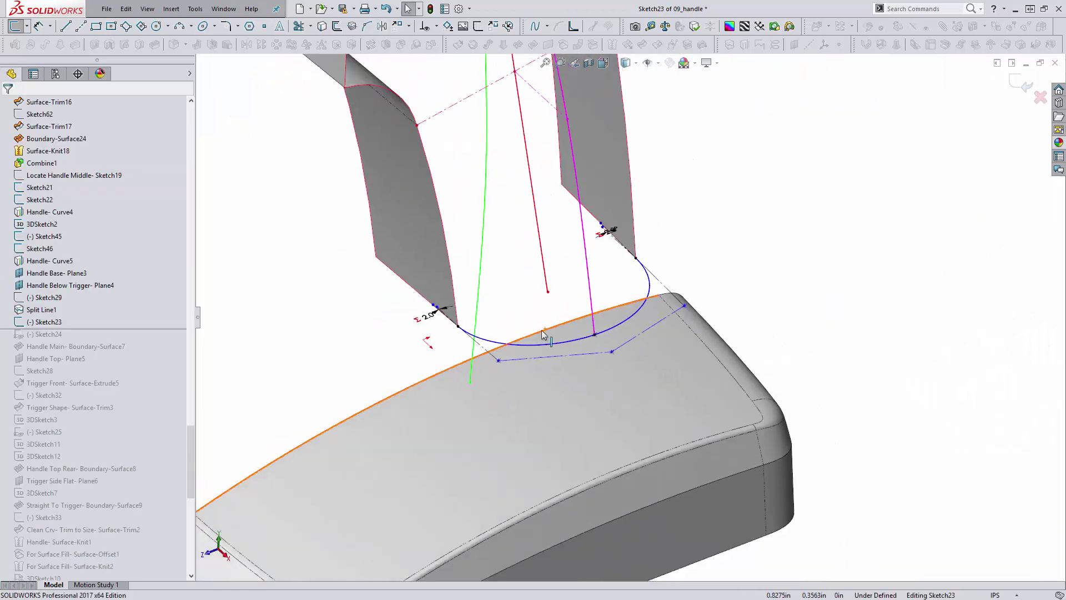
{"action": "left_click", "coordinate": [595, 335]}
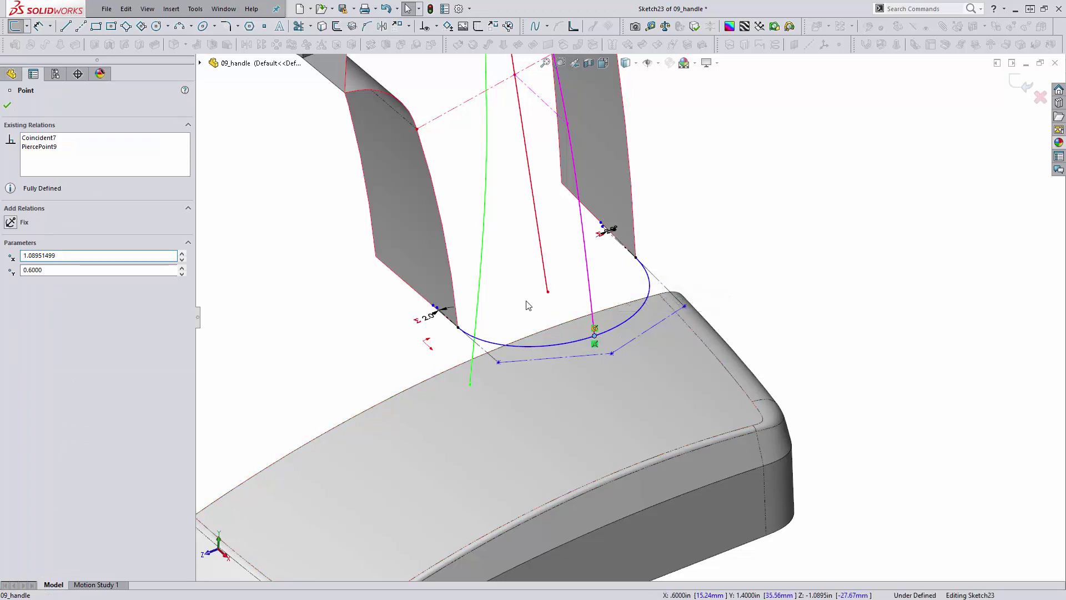
{"action": "key", "text": "Escape"}
Step: Try adding a sketch point and making it coincident with the Sketch23 spline, and remove the point
{"action": "left_click", "coordinate": [265, 27]}
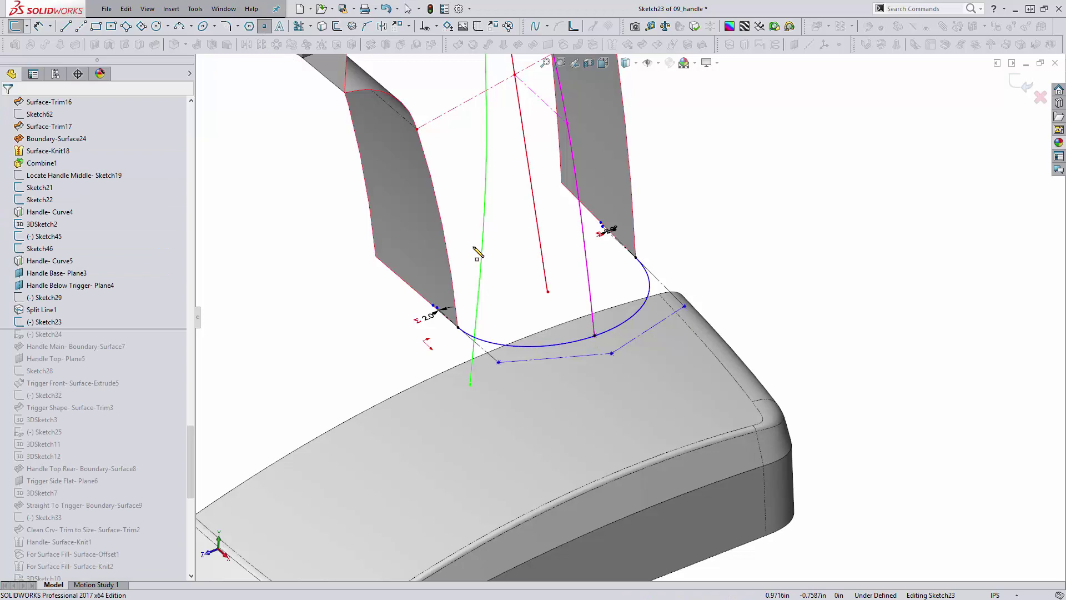
{"action": "left_click", "coordinate": [531, 312]}
{"action": "key", "text": "Escape"}
{"action": "left_click", "coordinate": [532, 313]}
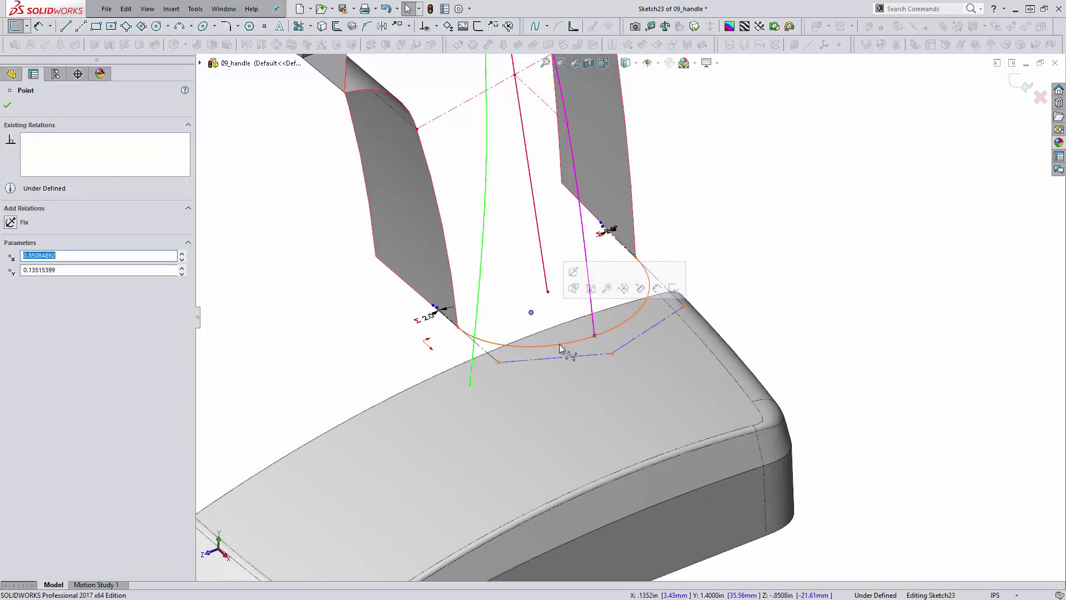
{"action": "left_click", "coordinate": [561, 341], "text": "ctrl"}
{"action": "left_click", "coordinate": [11, 285]}
{"action": "key", "text": "Escape"}
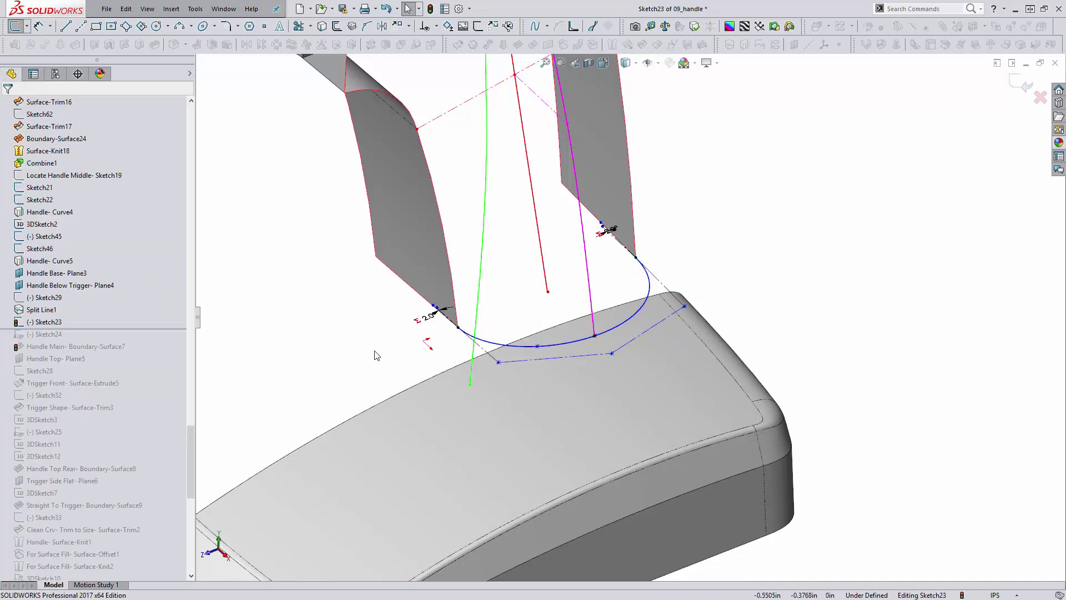
{"action": "left_click", "coordinate": [538, 346]}
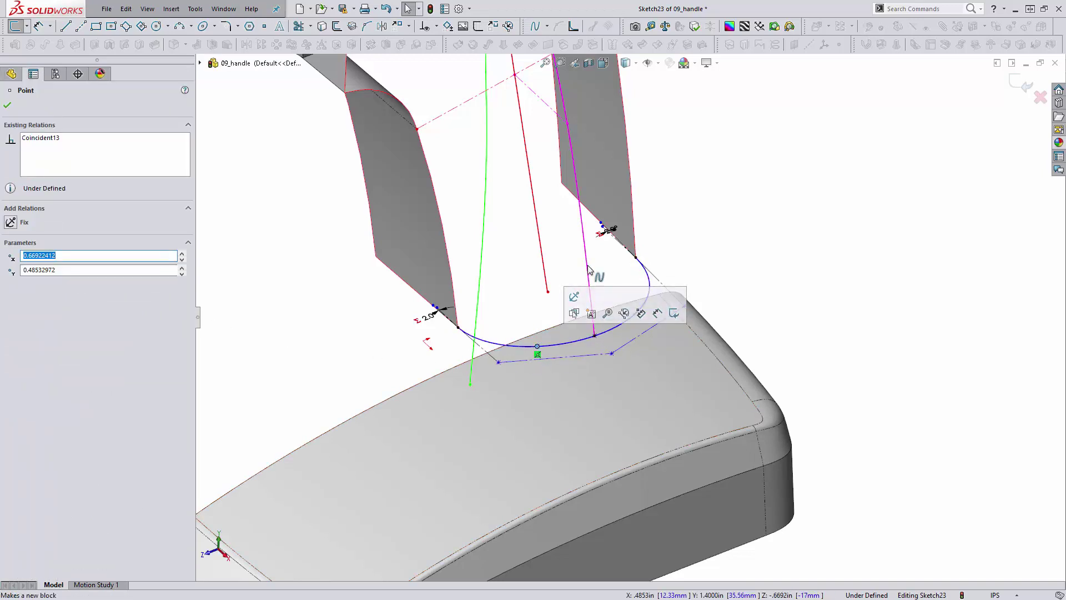
{"action": "key", "text": "Escape"}
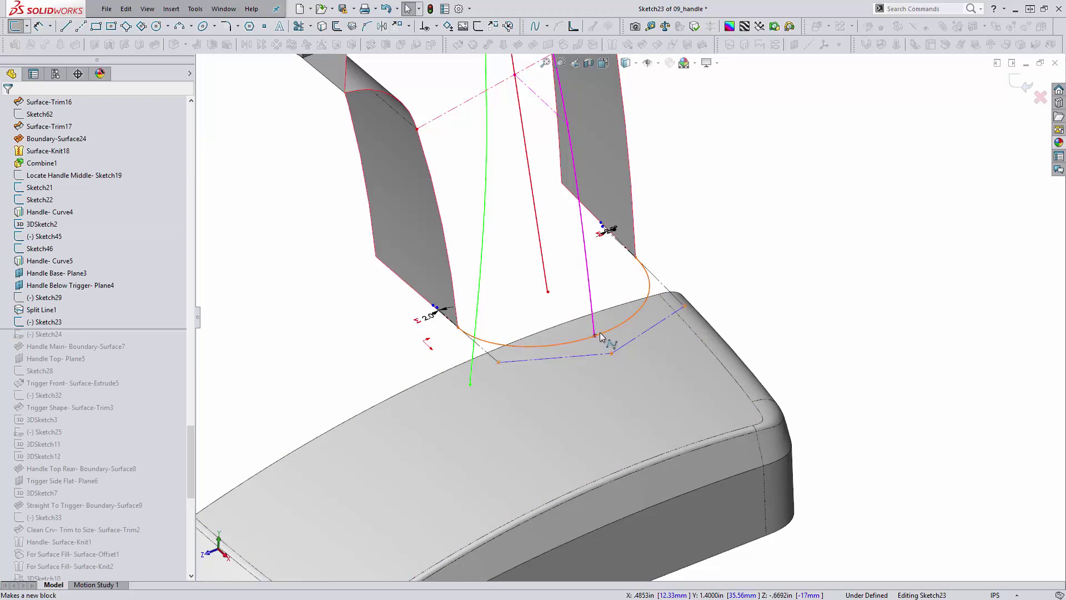
Step: Examine how the vertical guide curve runs down to the Sketch23 spline, and close the sketch
{"action": "middle_click_drag", "start_coordinate": [590, 290], "coordinate": [597, 280]}
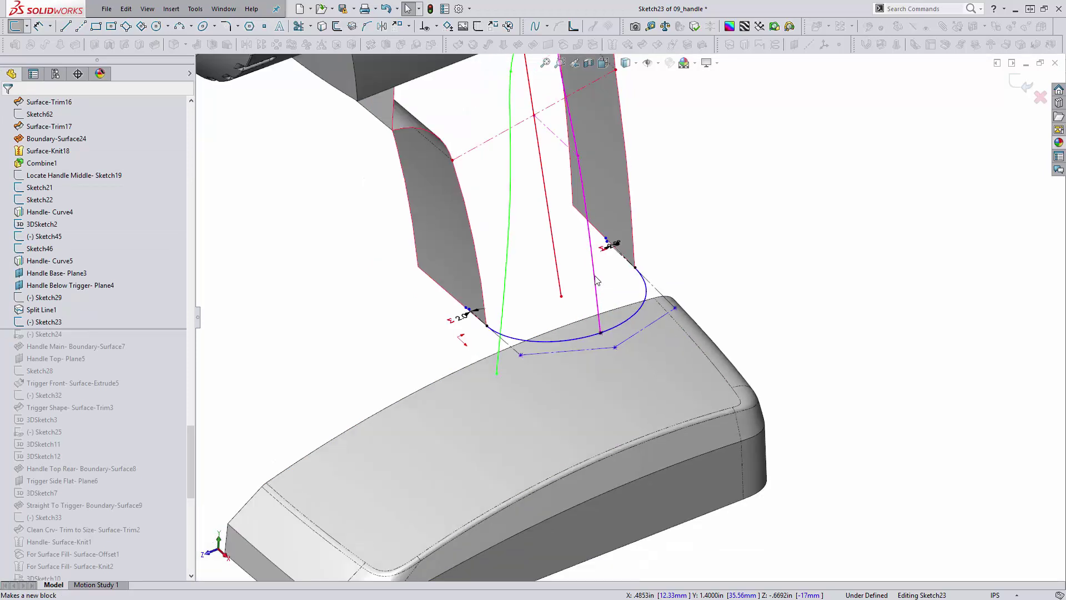
{"action": "left_click", "coordinate": [595, 277]}
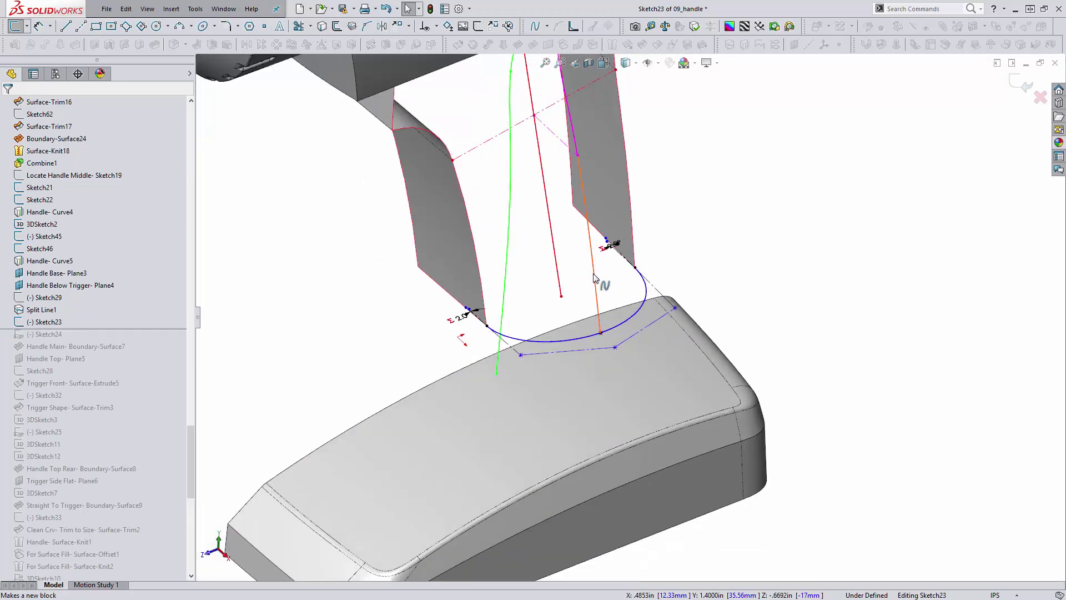
{"action": "left_click", "coordinate": [568, 312]}
{"action": "mouse_move", "coordinate": [568, 312]}
{"action": "middle_mouse_down"}
{"action": "mouse_move", "coordinate": [563, 294]}
{"action": "mouse_move", "coordinate": [567, 327]}
{"action": "middle_mouse_up"}
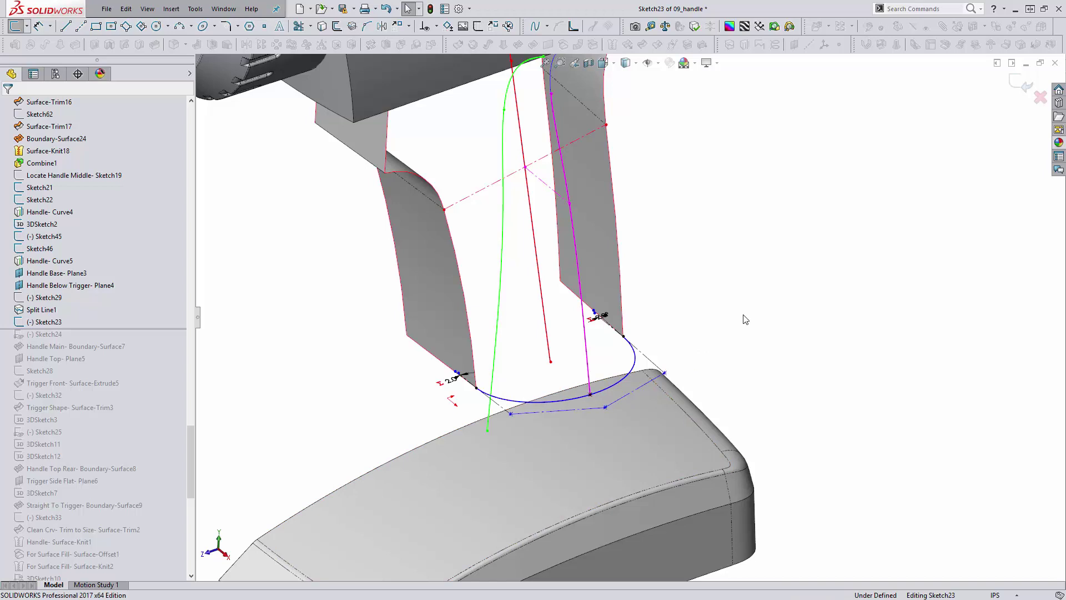
{"action": "left_click", "coordinate": [1025, 82]}
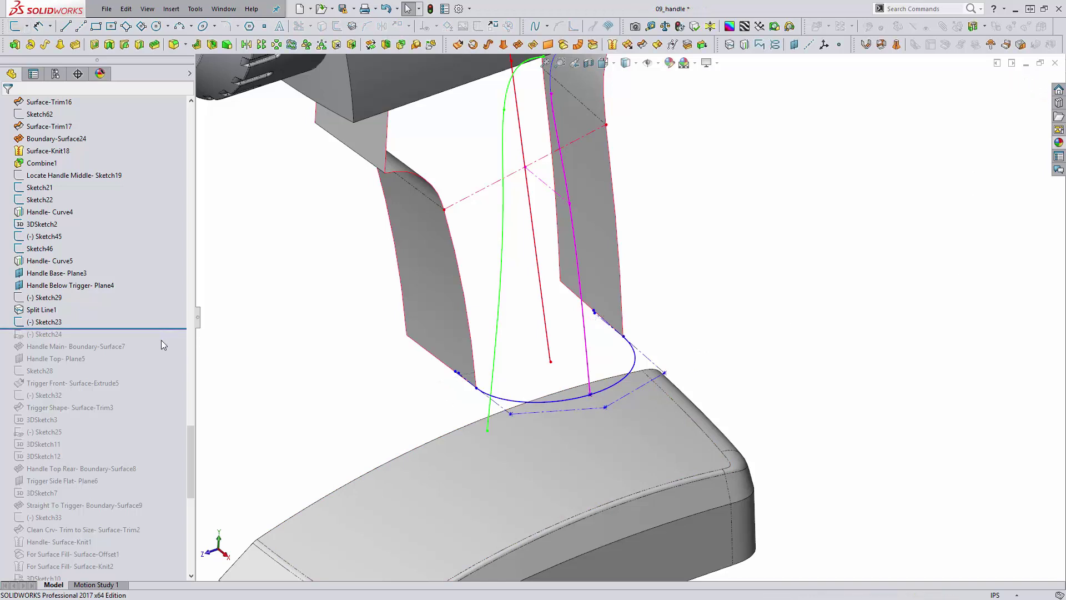
Step: Roll the history forward to include Sketch24 and review the relations and settings of its style spline
{"action": "left_click_drag", "start_coordinate": [166, 329], "coordinate": [164, 337]}
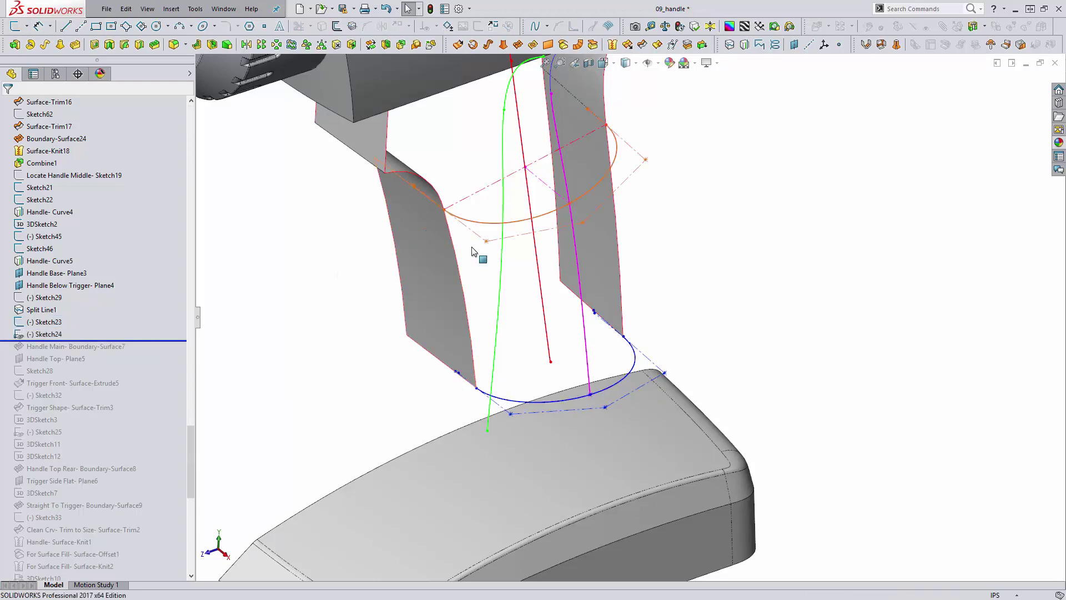
{"action": "left_click", "coordinate": [490, 222]}
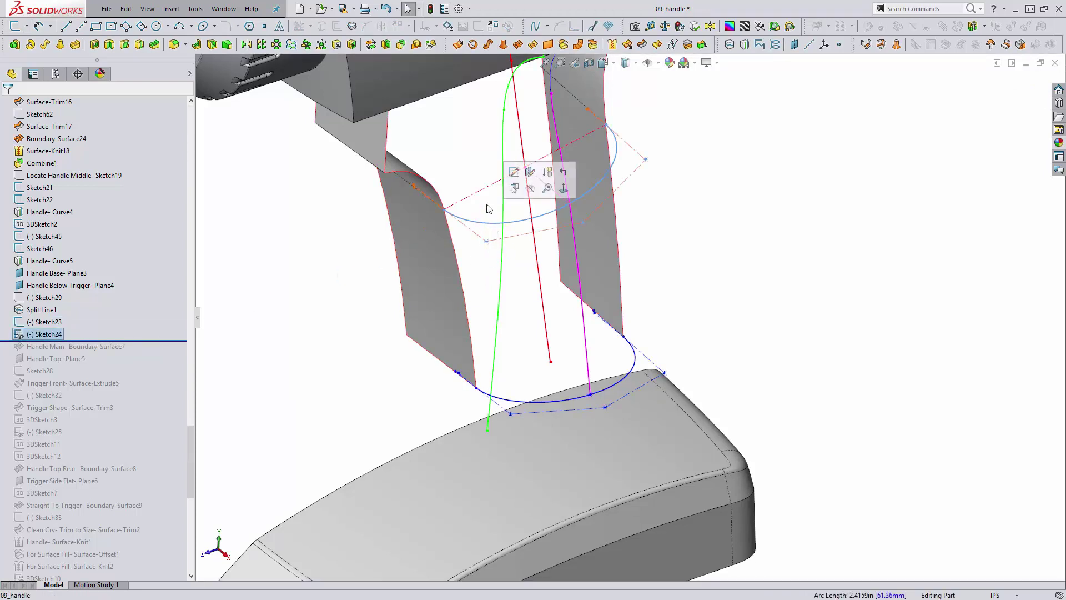
{"action": "left_click", "coordinate": [510, 178]}
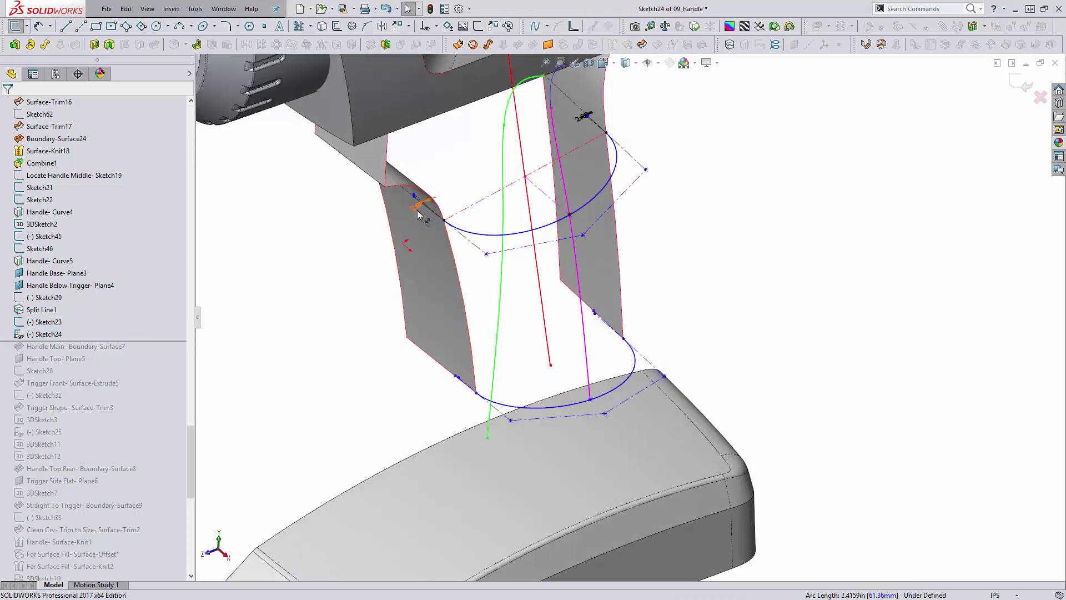
{"action": "left_click", "coordinate": [482, 236]}
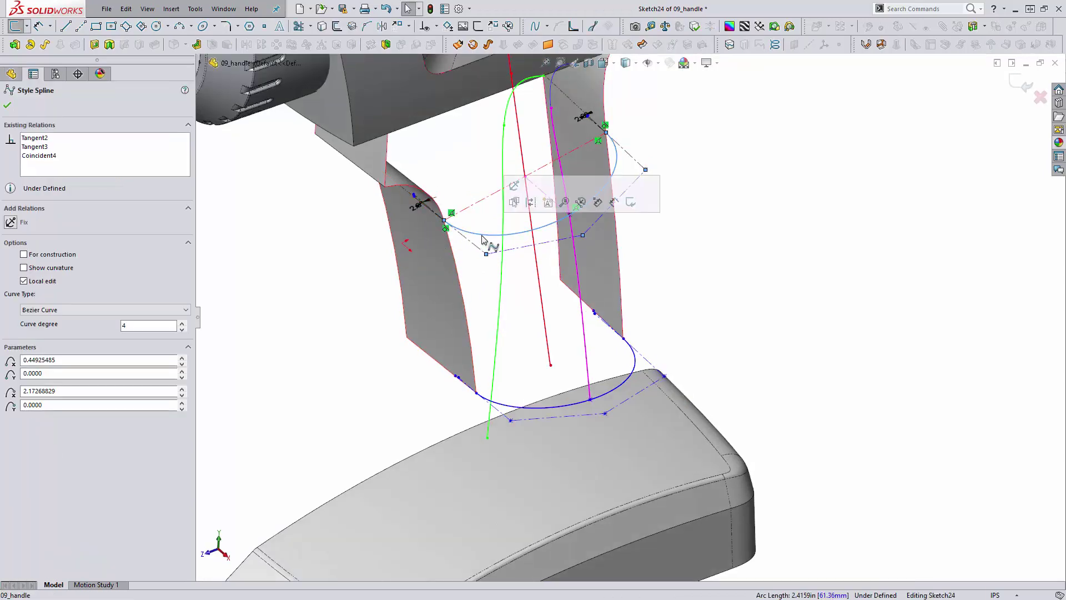
{"action": "key", "text": "Escape"}
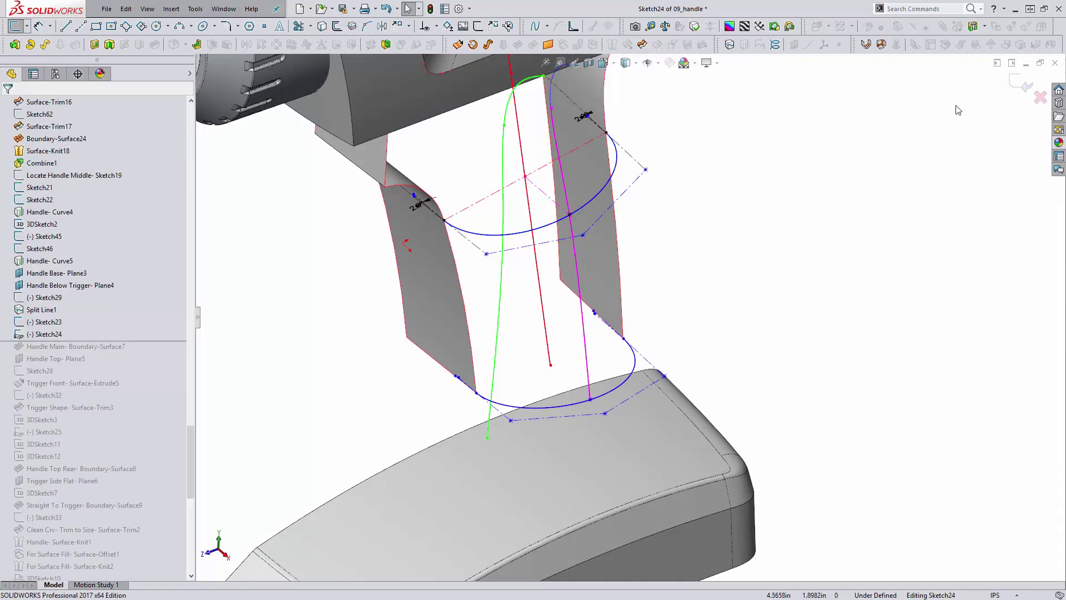
{"action": "left_click", "coordinate": [1023, 83]}
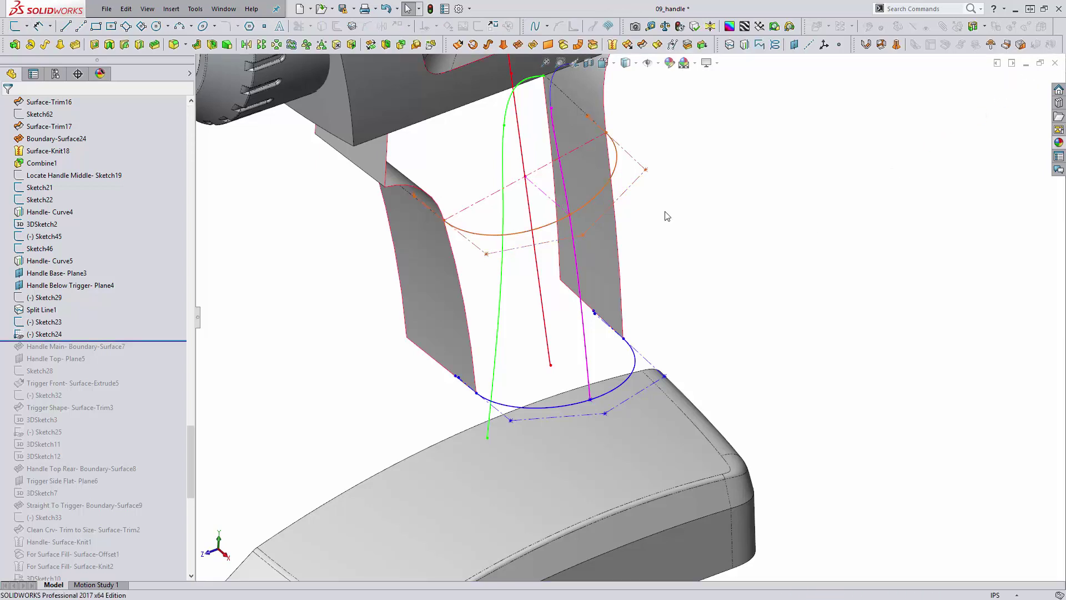
Step: Roll the history forward to include Handle Main- Boundary-Surface7 and review its direction curves and tangency settings
{"action": "scroll", "coordinate": [143, 269], "scroll_direction": "down", "scroll_amount": 2}
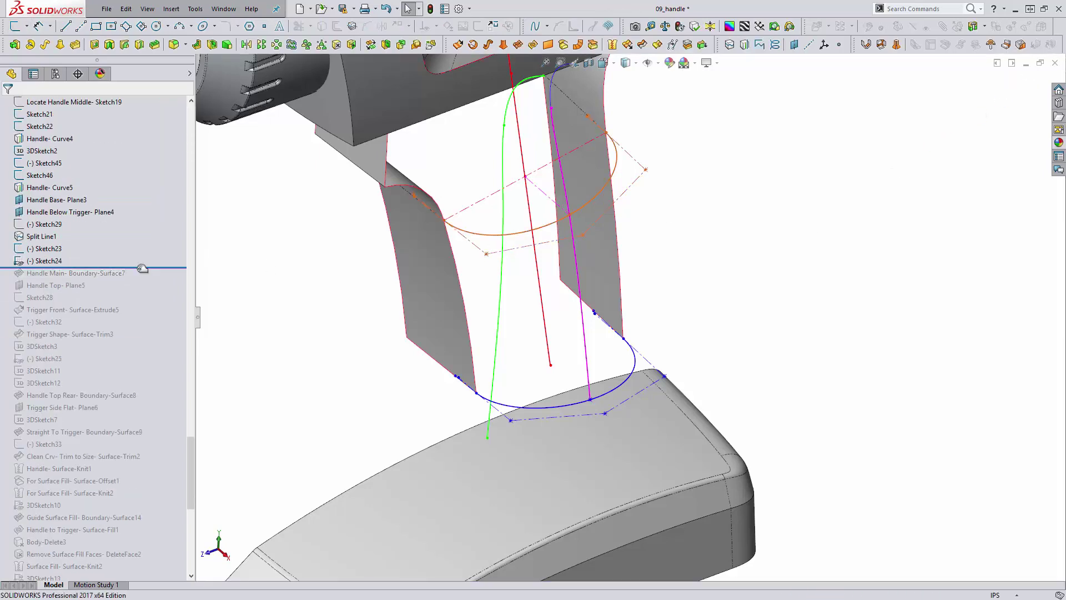
{"action": "left_click_drag", "start_coordinate": [143, 269], "coordinate": [127, 281]}
{"action": "left_click", "coordinate": [111, 272]}
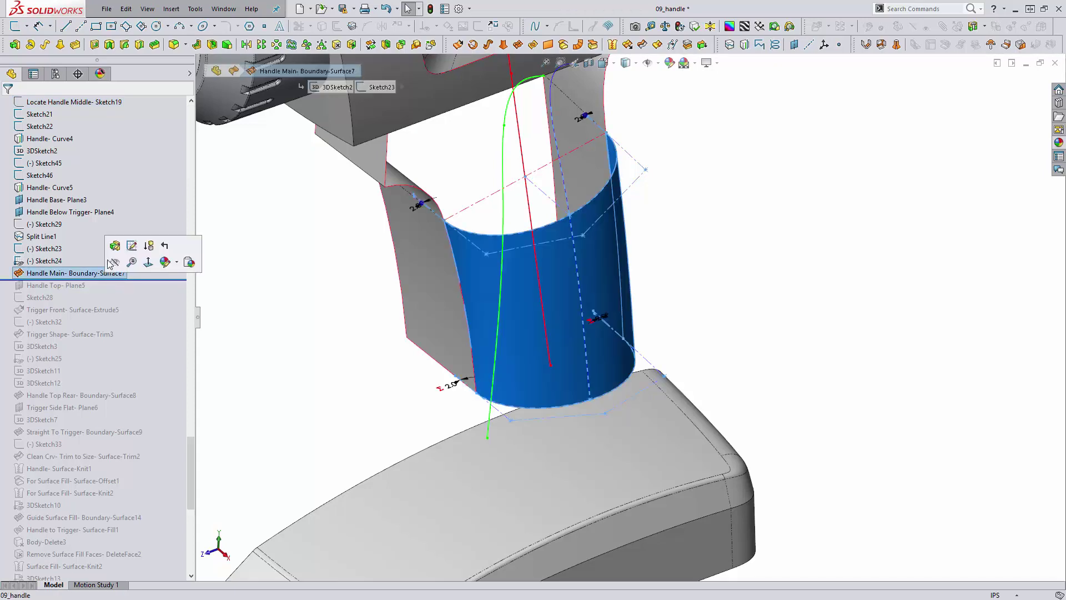
{"action": "left_click", "coordinate": [147, 245]}
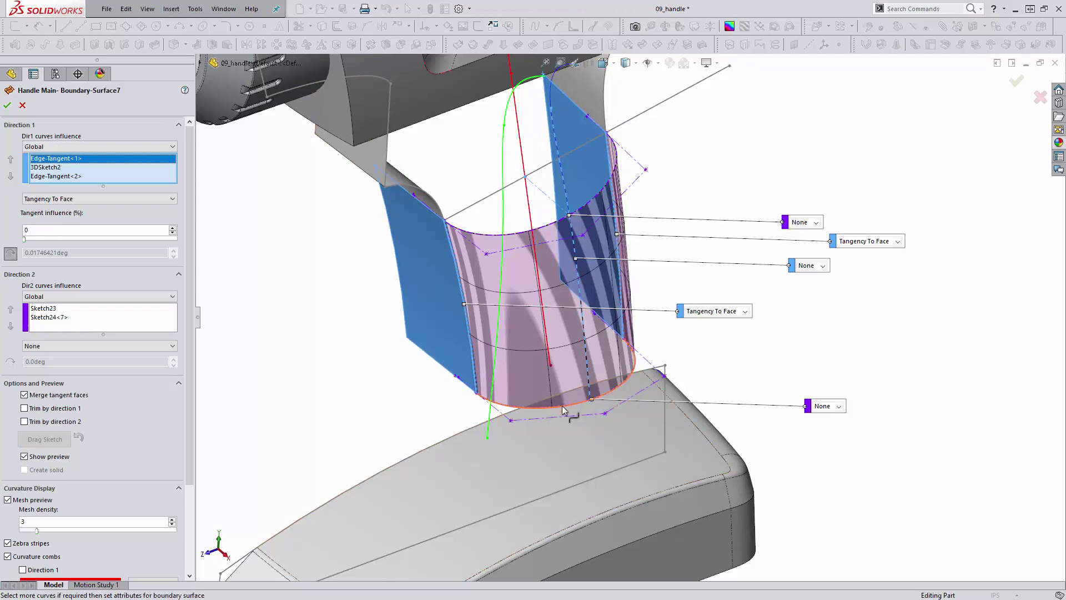
{"action": "middle_click_drag", "start_coordinate": [571, 301], "coordinate": [518, 280], "text": "ctrl"}
{"action": "left_click", "coordinate": [22, 105]}
{"action": "middle_click_drag", "start_coordinate": [316, 302], "coordinate": [311, 291]}
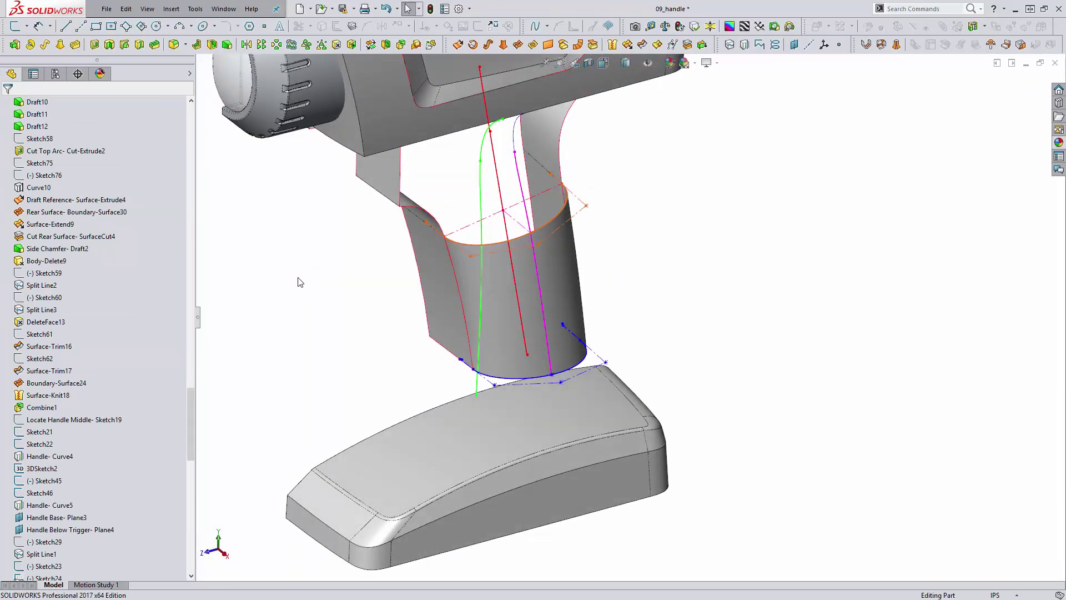
{"action": "middle_click_drag", "start_coordinate": [475, 400], "coordinate": [457, 288]}
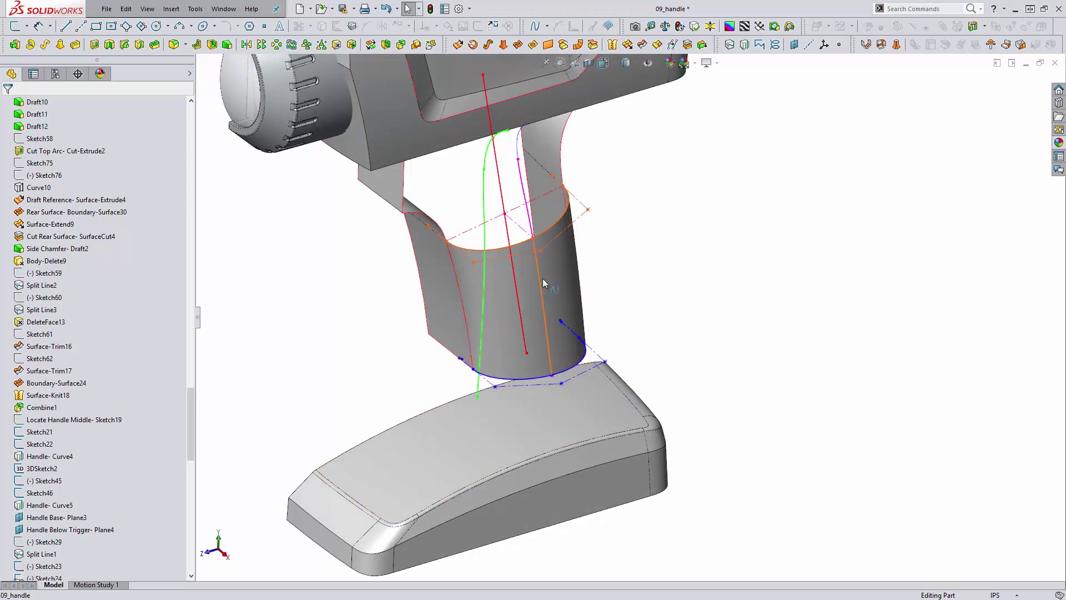
{"action": "mouse_move", "coordinate": [527, 338]}
{"action": "middle_mouse_down"}
{"action": "mouse_move", "coordinate": [553, 260]}
{"action": "mouse_move", "coordinate": [521, 382]}
{"action": "middle_mouse_up"}
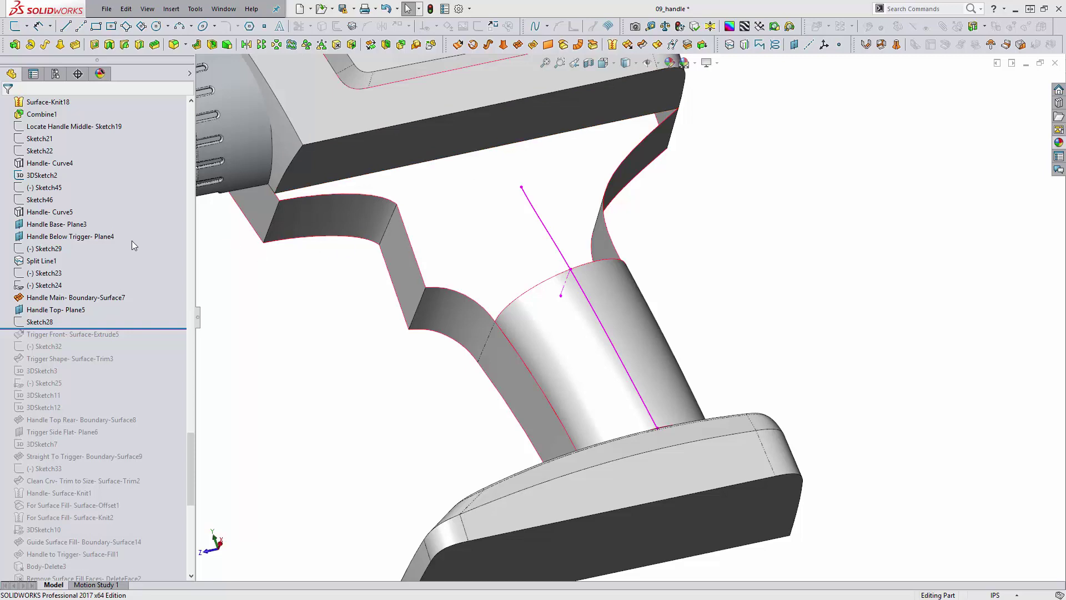
Step: Roll the history forward to include Trigger Front- Surface-Extrude5 and review its extrusion settings
{"action": "scroll", "coordinate": [115, 296], "scroll_direction": "down", "scroll_amount": 1}
{"action": "left_click_drag", "start_coordinate": [132, 291], "coordinate": [125, 305]}
{"action": "left_click", "coordinate": [105, 303]}
{"action": "left_click", "coordinate": [128, 264]}
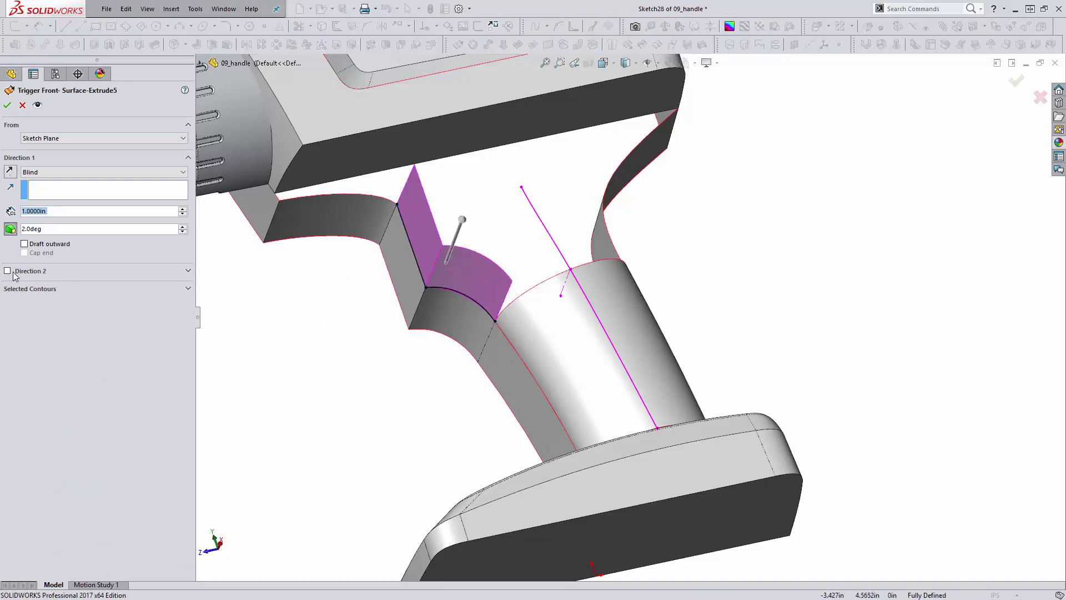
{"action": "key", "text": "Return"}
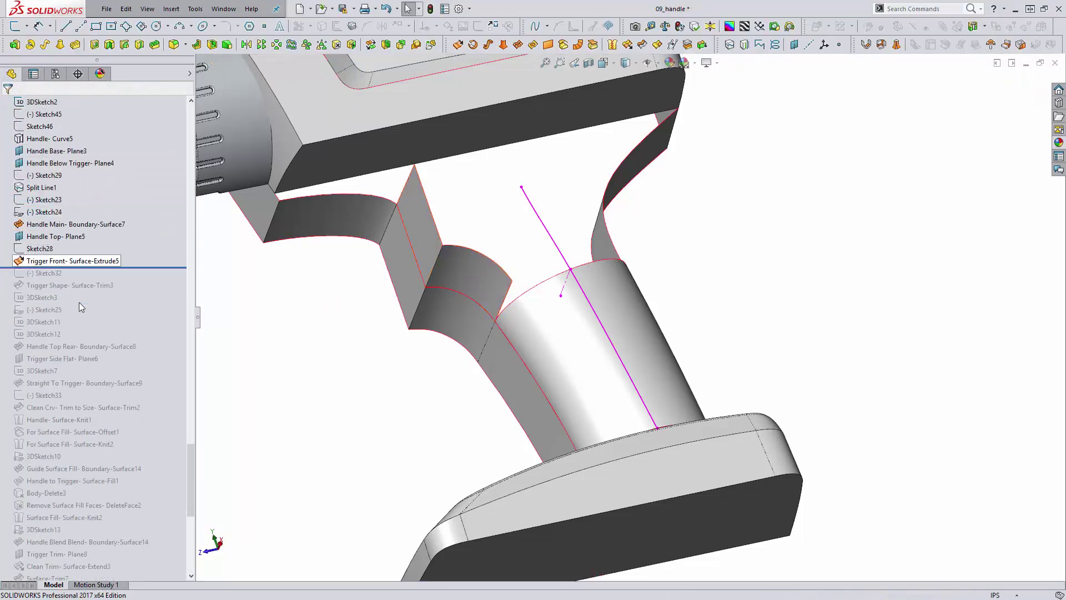
Step: Roll the history forward through Sketch32 to include Trigger Shape- Surface-Trim3
{"action": "left_click_drag", "start_coordinate": [157, 267], "coordinate": [157, 292]}
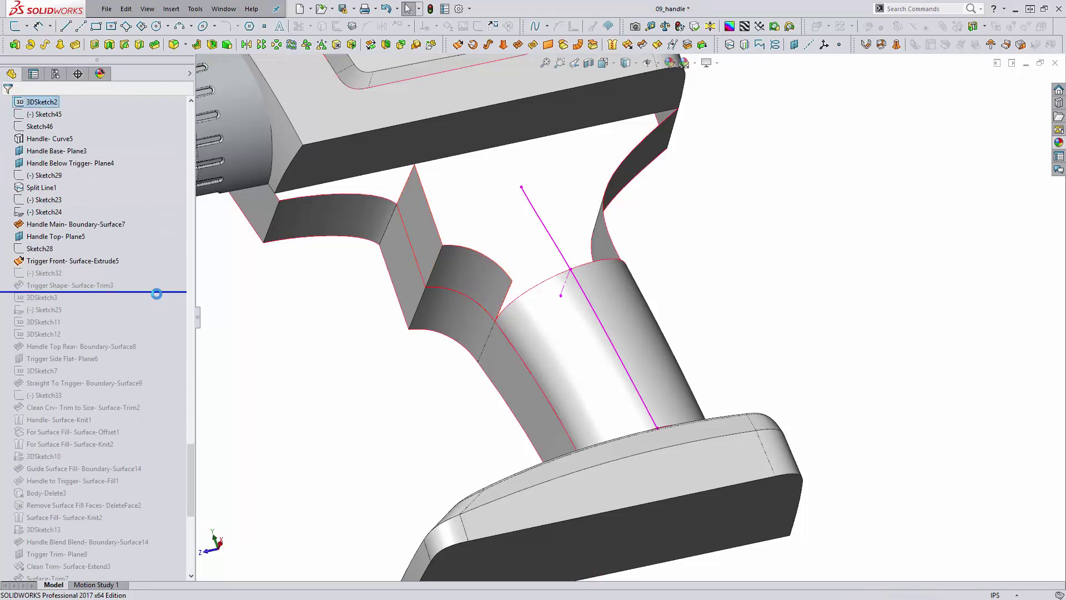
{"action": "left_click", "coordinate": [426, 263]}
{"action": "left_click", "coordinate": [350, 309]}
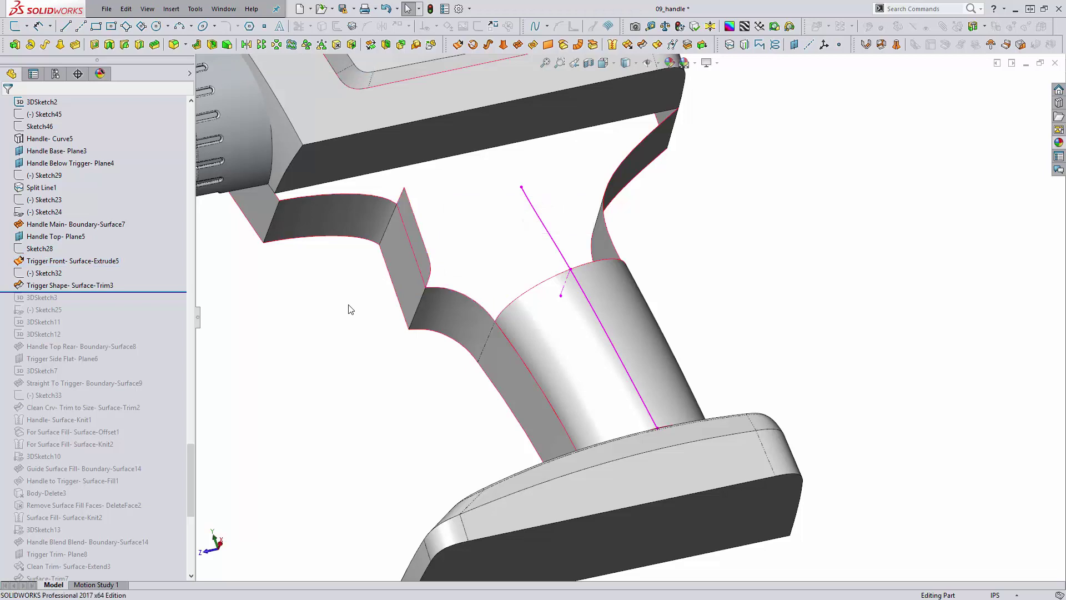
Step: Roll the history forward through 3DSketch3, Sketch25 and 3DSketch11 to include 3DSketch12, and open Sketch25 for editing
{"action": "scroll", "coordinate": [112, 270], "scroll_direction": "down", "scroll_amount": 1}
{"action": "left_click_drag", "start_coordinate": [150, 255], "coordinate": [152, 302]}
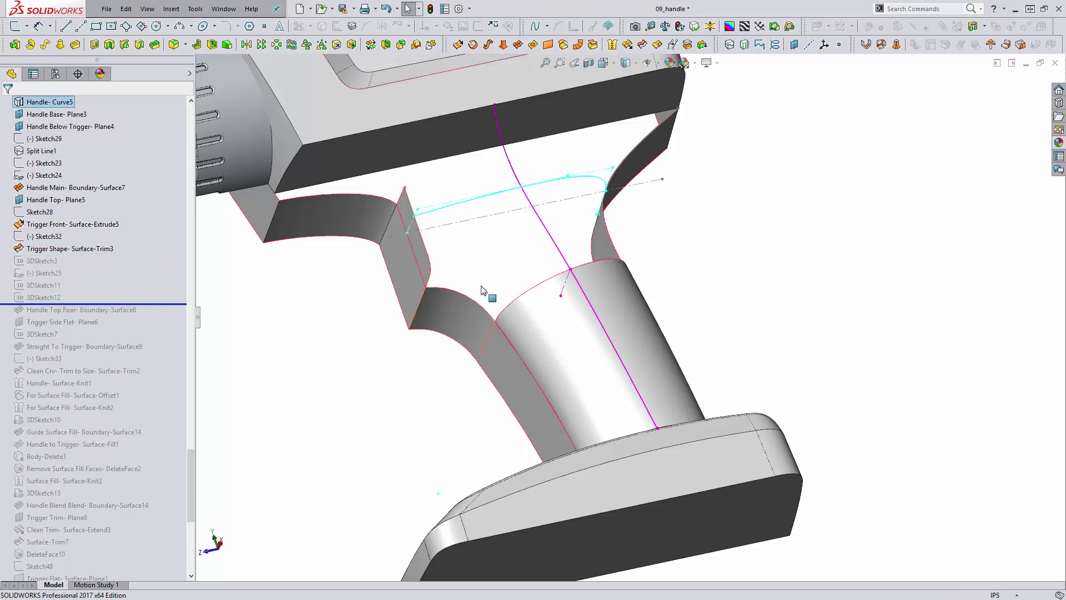
{"action": "mouse_move", "coordinate": [505, 281]}
{"action": "middle_mouse_down"}
{"action": "mouse_move", "coordinate": [445, 248]}
{"action": "mouse_move", "coordinate": [495, 132]}
{"action": "mouse_move", "coordinate": [489, 160]}
{"action": "mouse_move", "coordinate": [457, 170]}
{"action": "middle_mouse_up"}
{"action": "left_click", "coordinate": [458, 168]}
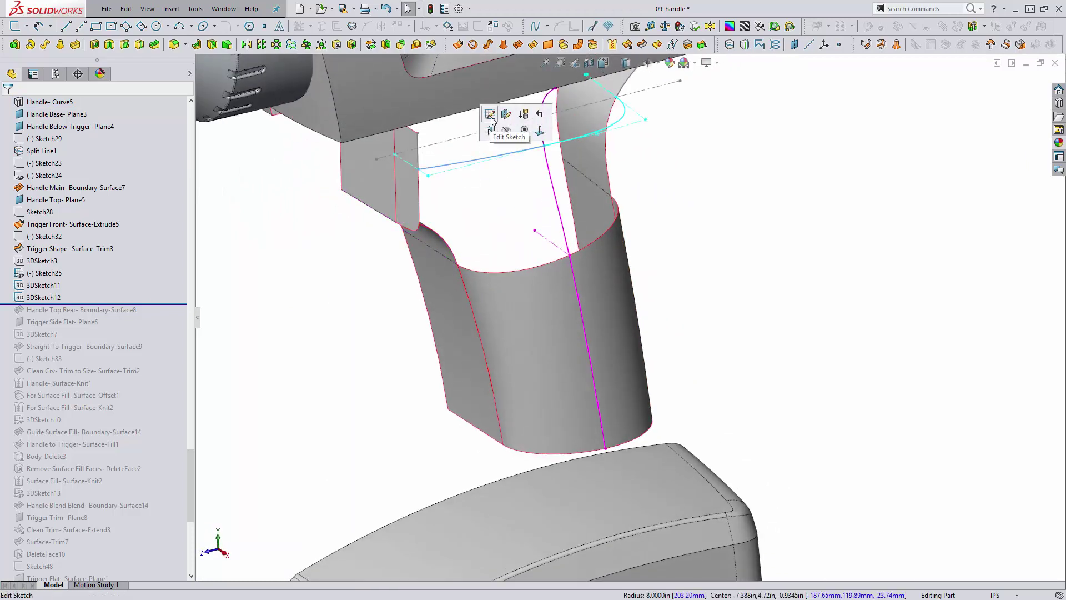
{"action": "left_click", "coordinate": [503, 126]}
{"action": "scroll", "coordinate": [514, 210], "scroll_direction": "up", "scroll_amount": 3}
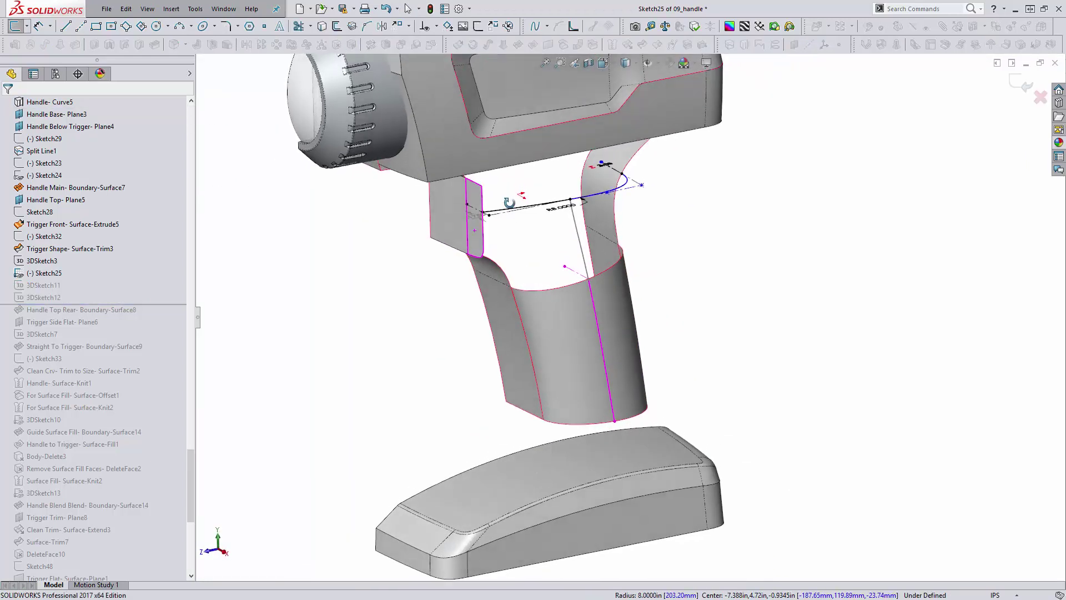
Step: Examine the long 8-inch-radius arc of Sketch25 between the trigger face and the handle's middle, including its relations
{"action": "scroll", "coordinate": [514, 237], "scroll_direction": "down", "scroll_amount": 5}
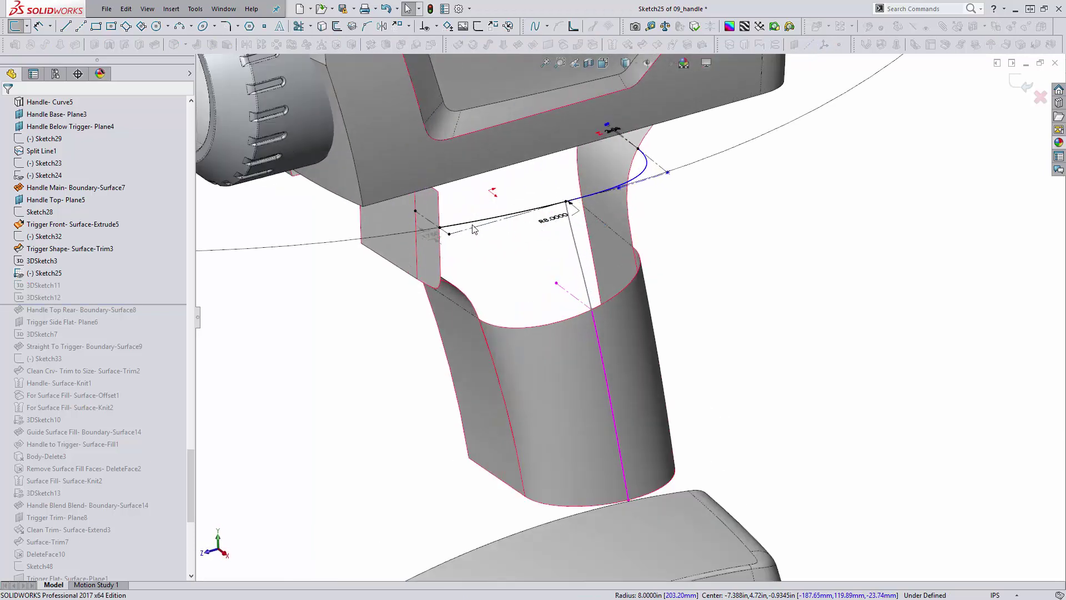
{"action": "middle_click_drag", "start_coordinate": [473, 230], "coordinate": [483, 234]}
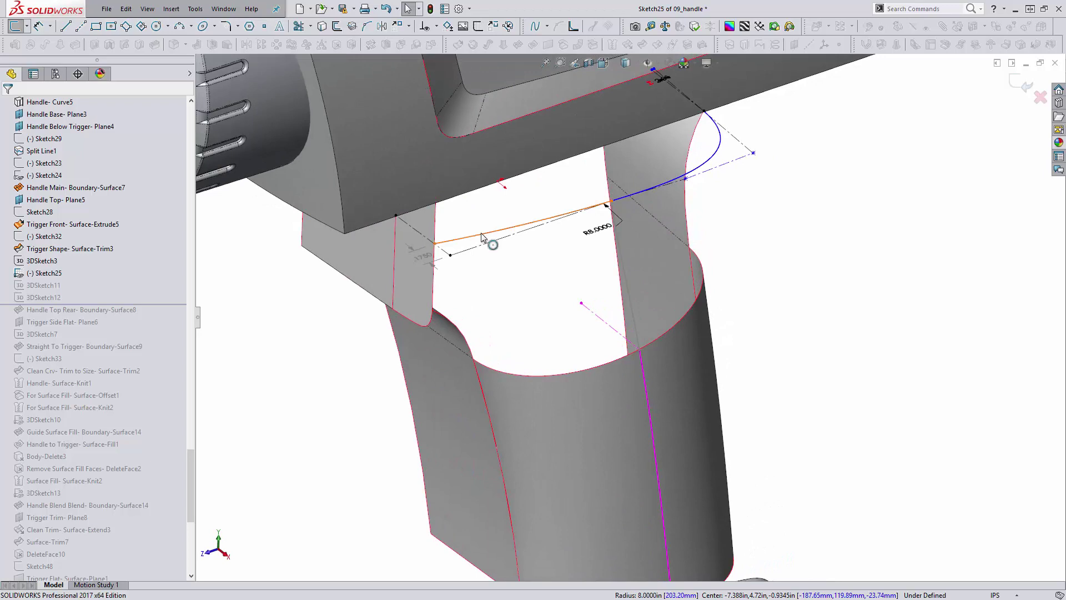
{"action": "left_click", "coordinate": [482, 237]}
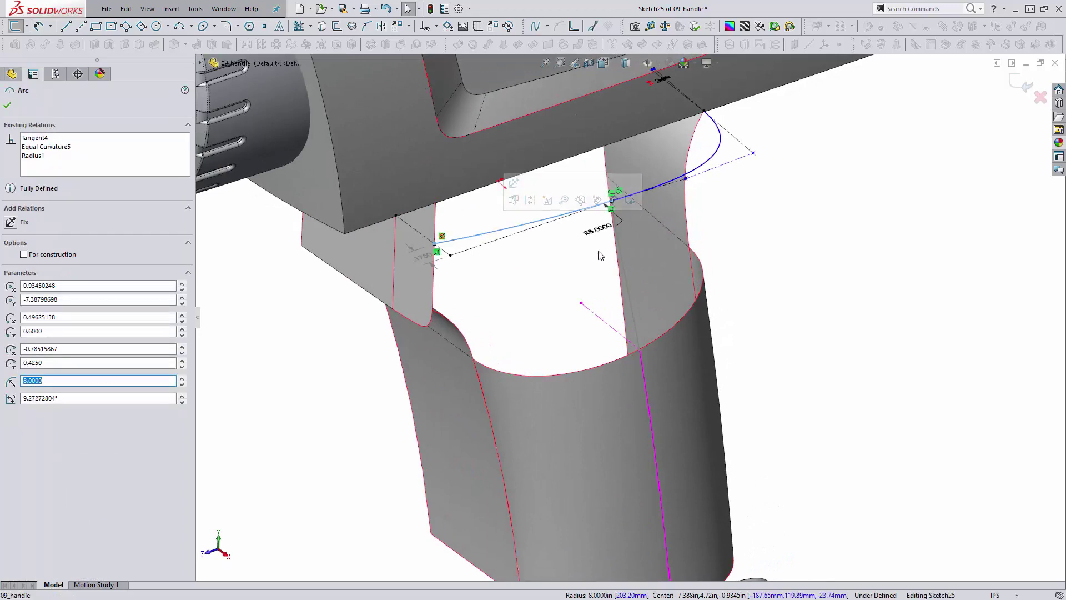
{"action": "left_click", "coordinate": [566, 253]}
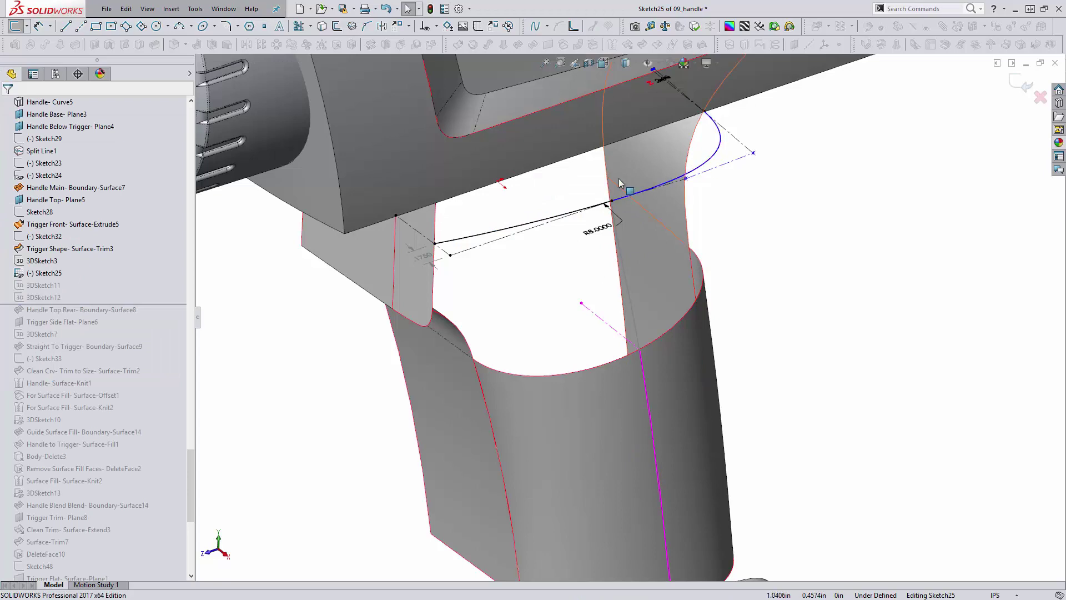
{"action": "scroll", "coordinate": [547, 213], "scroll_direction": "down", "scroll_amount": 2}
{"action": "left_click", "coordinate": [450, 252]}
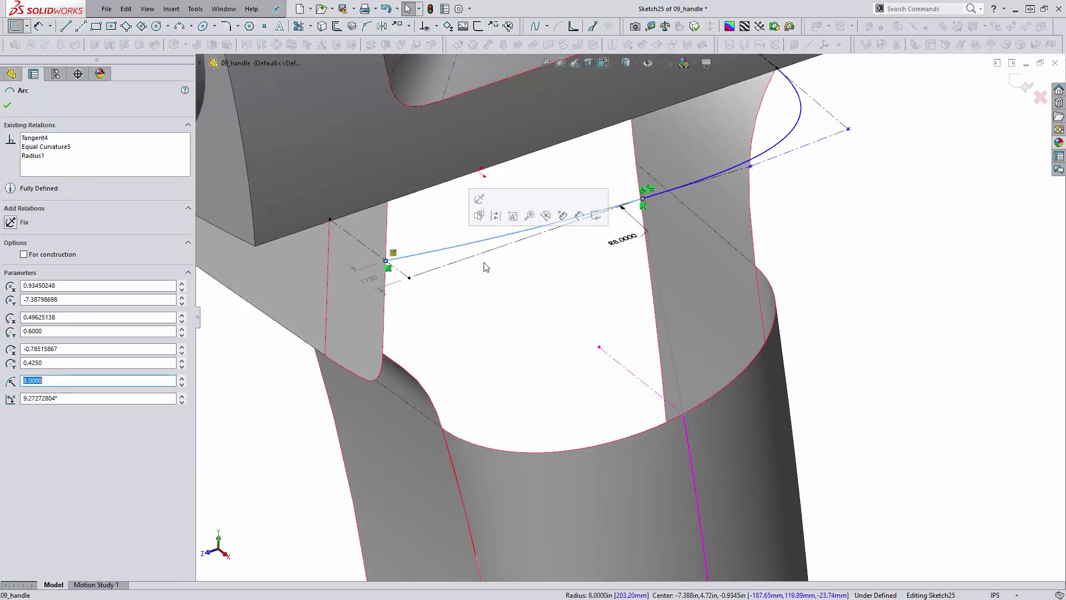
{"action": "left_click", "coordinate": [499, 274]}
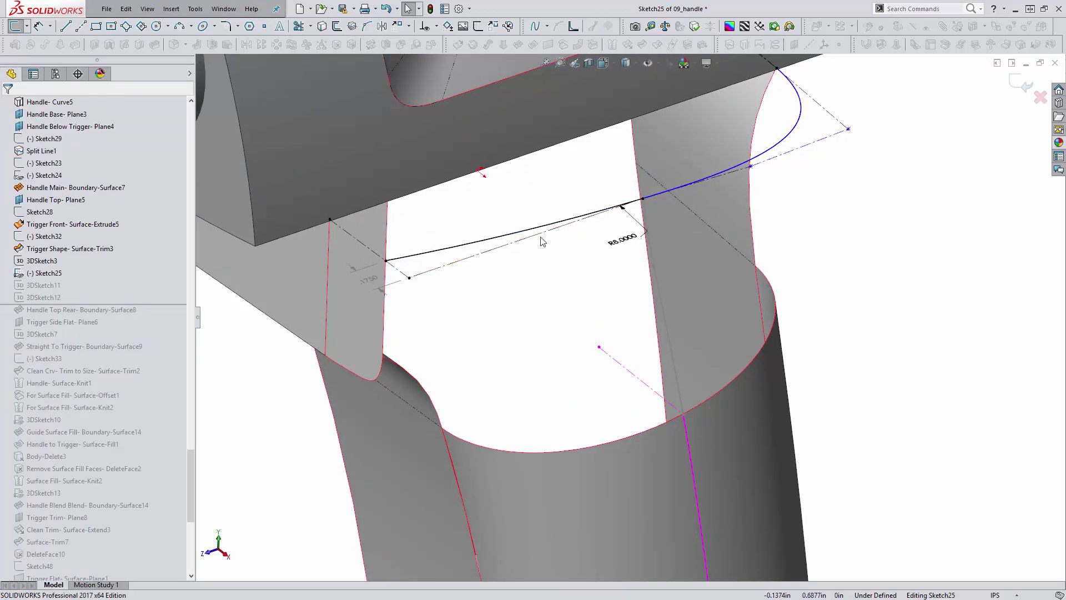
Step: Review the relations and curve type of the style spline at the rear of Sketch25, and exit the sketch
{"action": "middle_click_drag", "start_coordinate": [546, 236], "coordinate": [548, 248]}
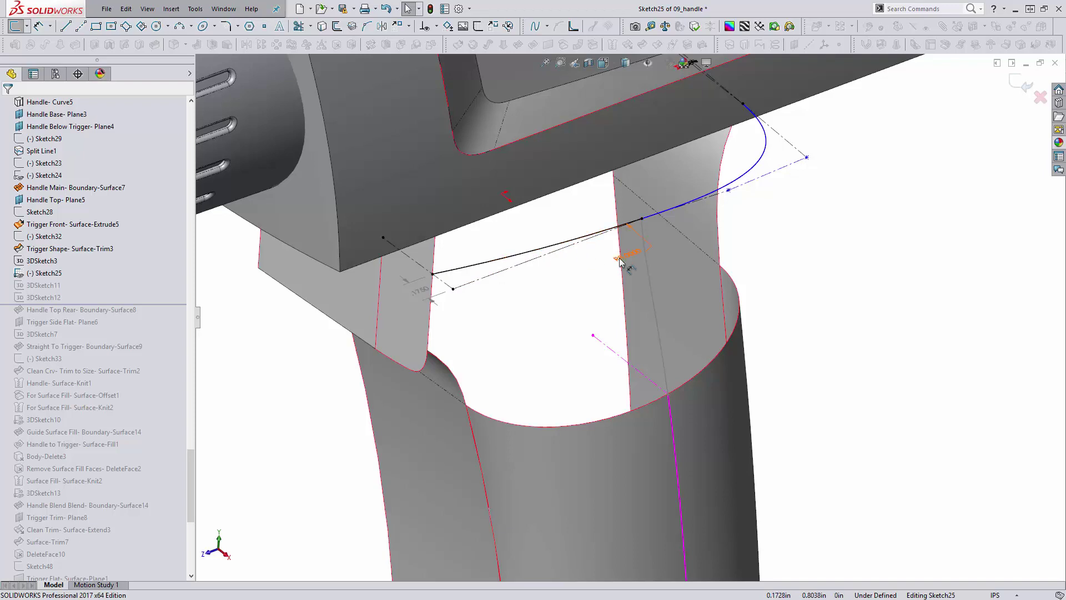
{"action": "left_click", "coordinate": [762, 164]}
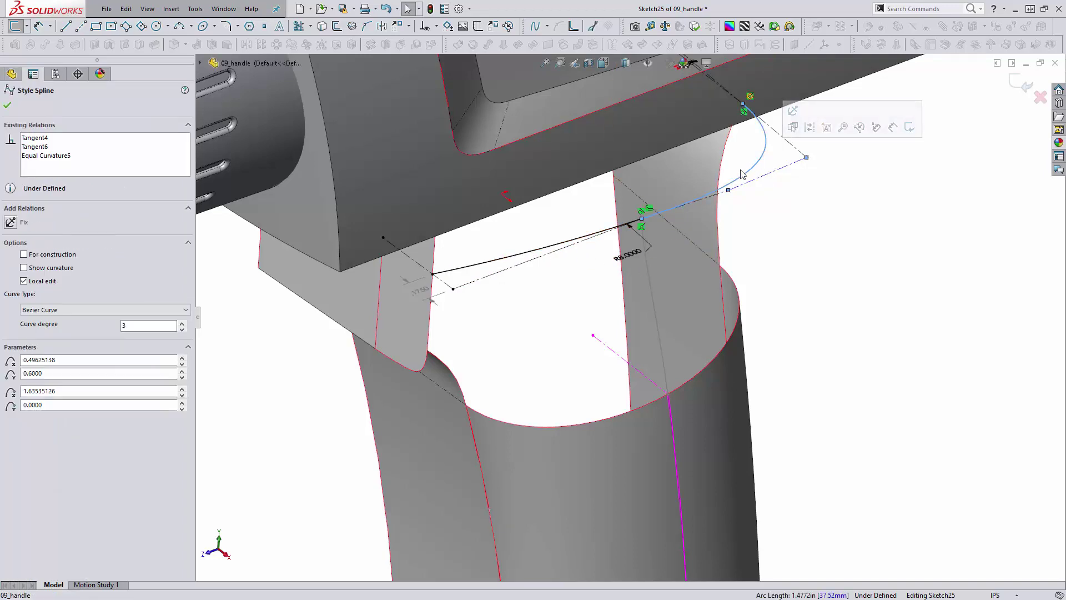
{"action": "left_click", "coordinate": [557, 306]}
{"action": "middle_click_drag", "start_coordinate": [557, 306], "coordinate": [634, 295]}
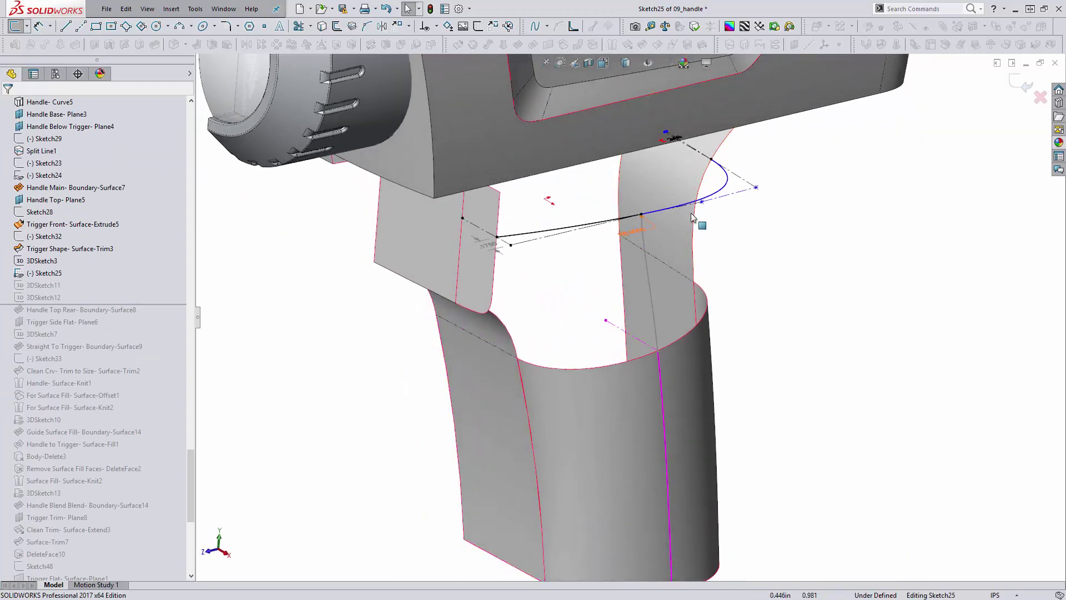
{"action": "left_click", "coordinate": [1027, 84]}
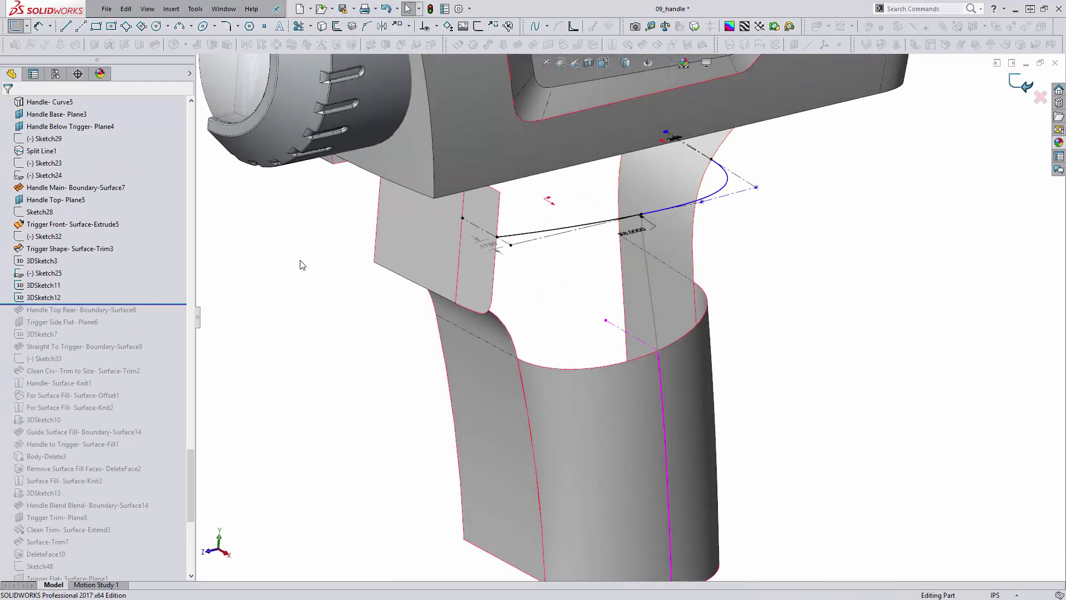
Step: Roll the history forward to include Handle Top Rear- Boundary-Surface8 and open its definition
{"action": "middle_click_drag", "start_coordinate": [425, 263], "coordinate": [409, 266]}
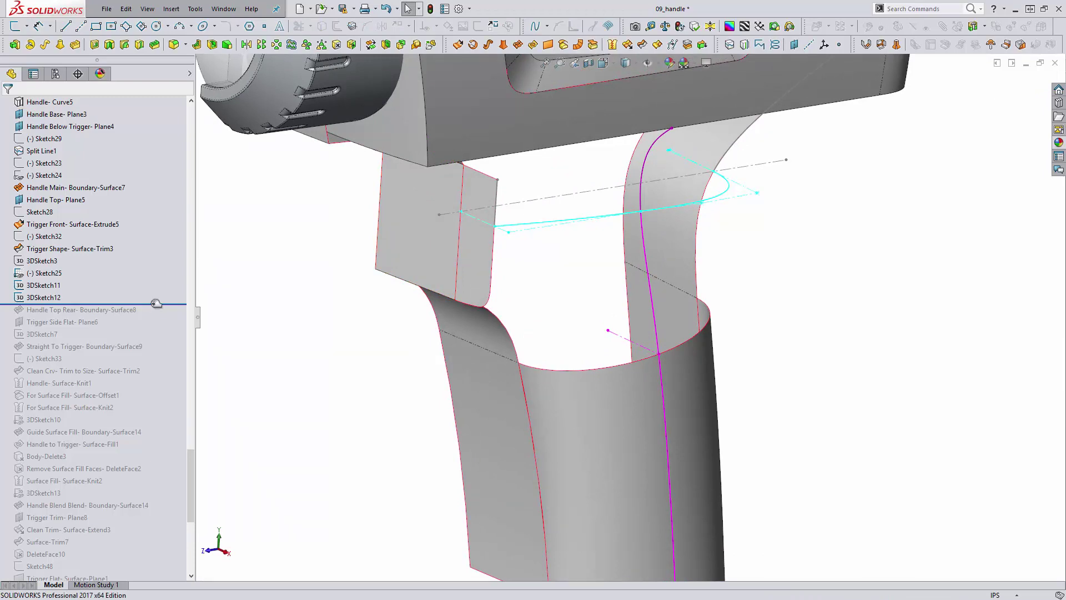
{"action": "left_click_drag", "start_coordinate": [155, 304], "coordinate": [138, 316]}
{"action": "left_click", "coordinate": [84, 310]}
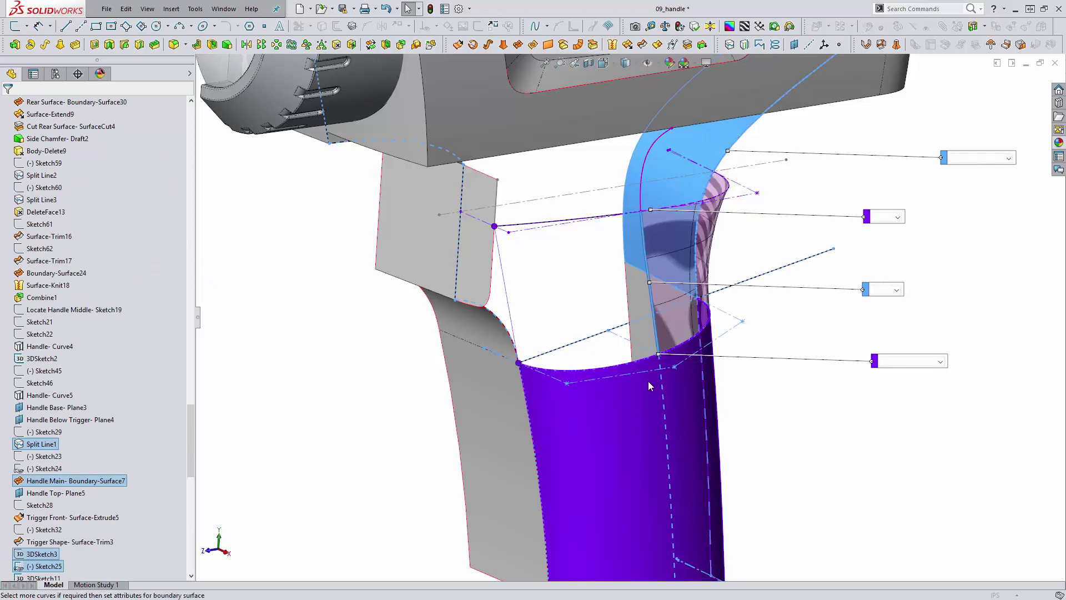
{"action": "middle_click_drag", "start_coordinate": [618, 302], "coordinate": [644, 283]}
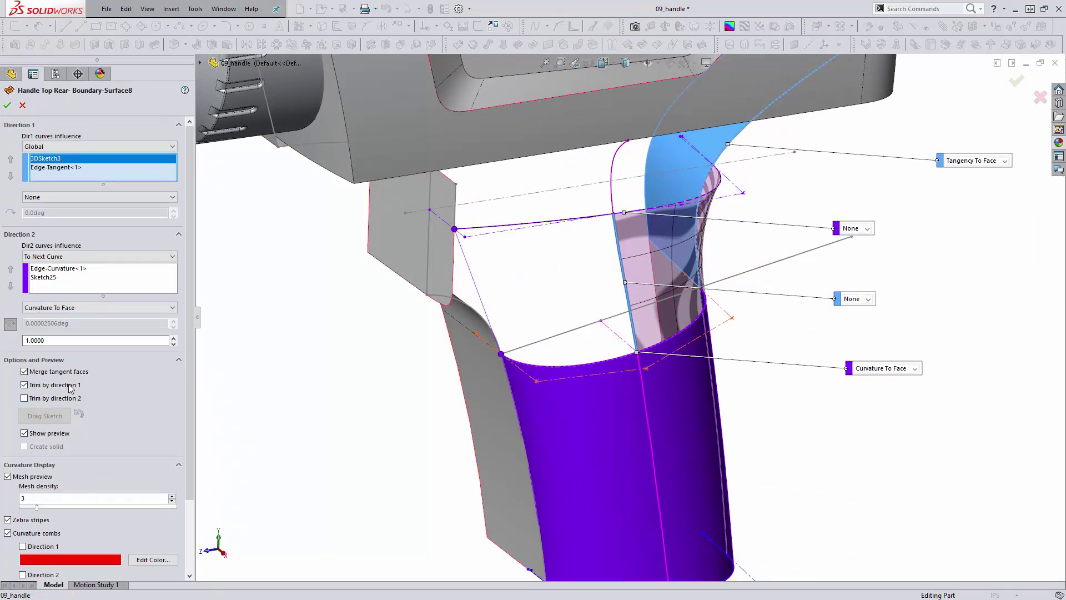
Step: Compare the boundary surface preview with Trim by direction 1 off and on, examine its zebra stripes, and cancel the edit
{"action": "left_click", "coordinate": [25, 385]}
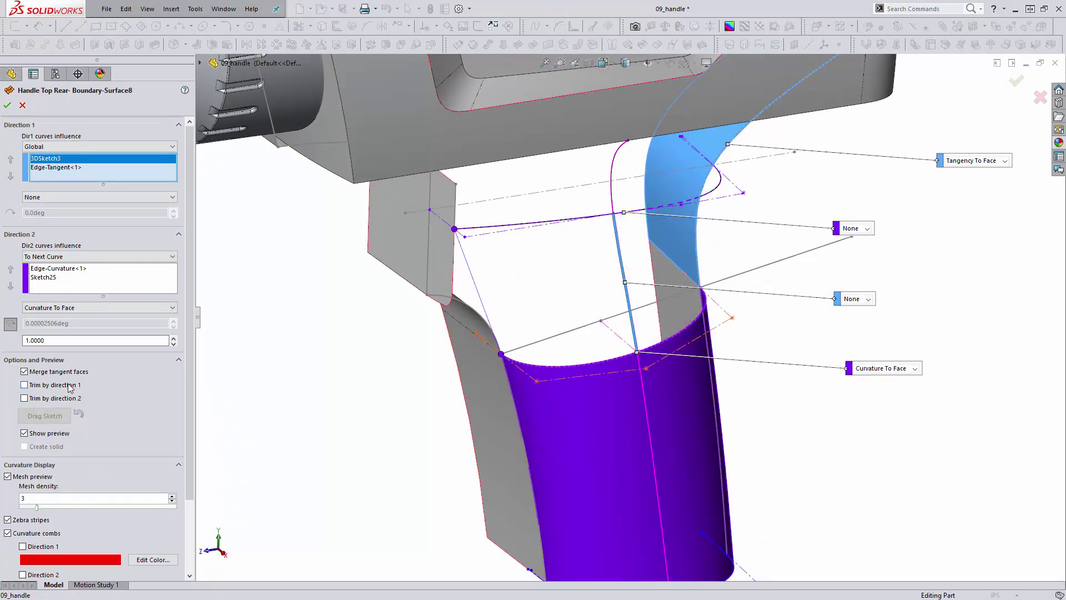
{"action": "left_click", "coordinate": [70, 388]}
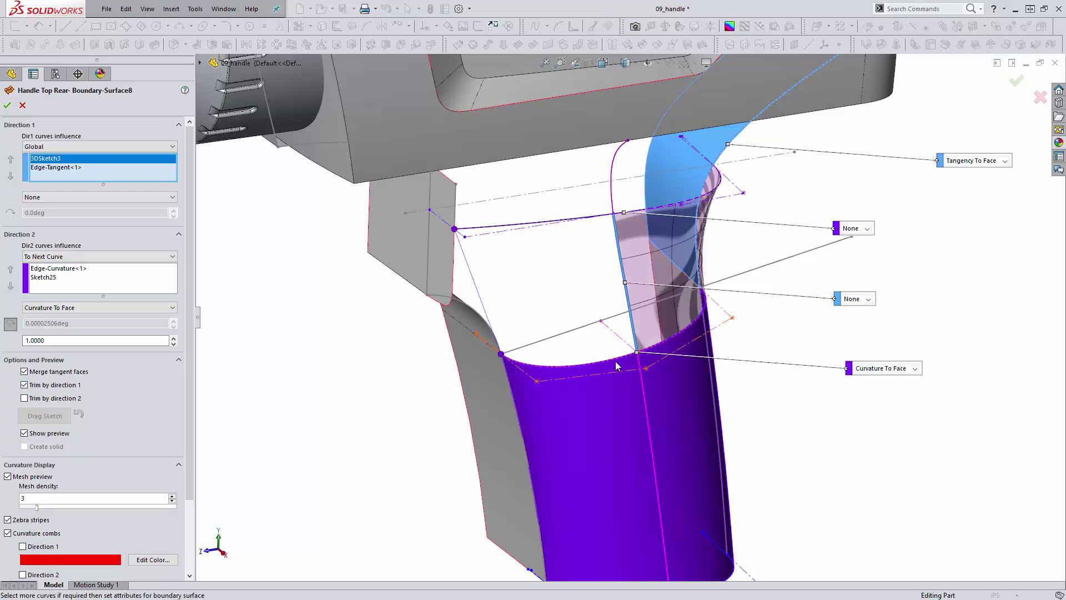
{"action": "middle_click_drag", "start_coordinate": [395, 381], "coordinate": [647, 343]}
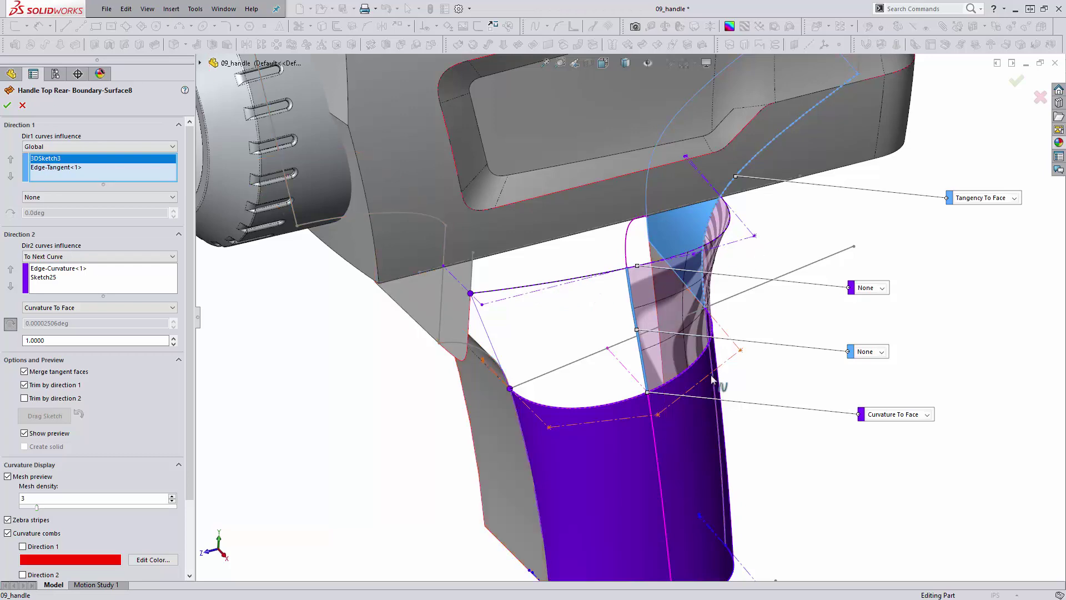
{"action": "middle_click_drag", "start_coordinate": [651, 278], "coordinate": [643, 299]}
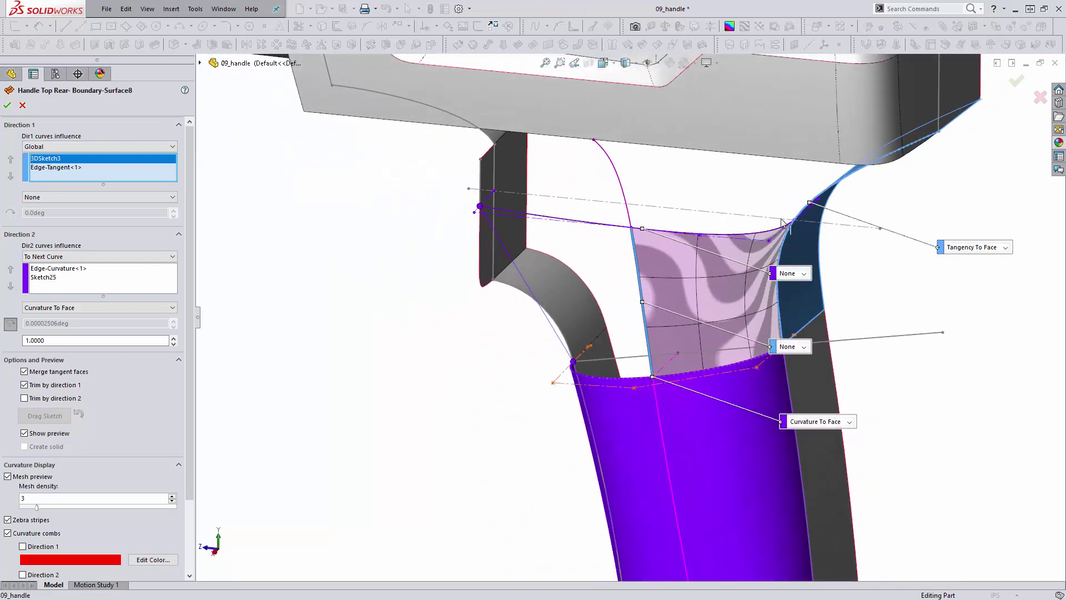
{"action": "scroll", "coordinate": [767, 295], "scroll_direction": "down", "scroll_amount": 1}
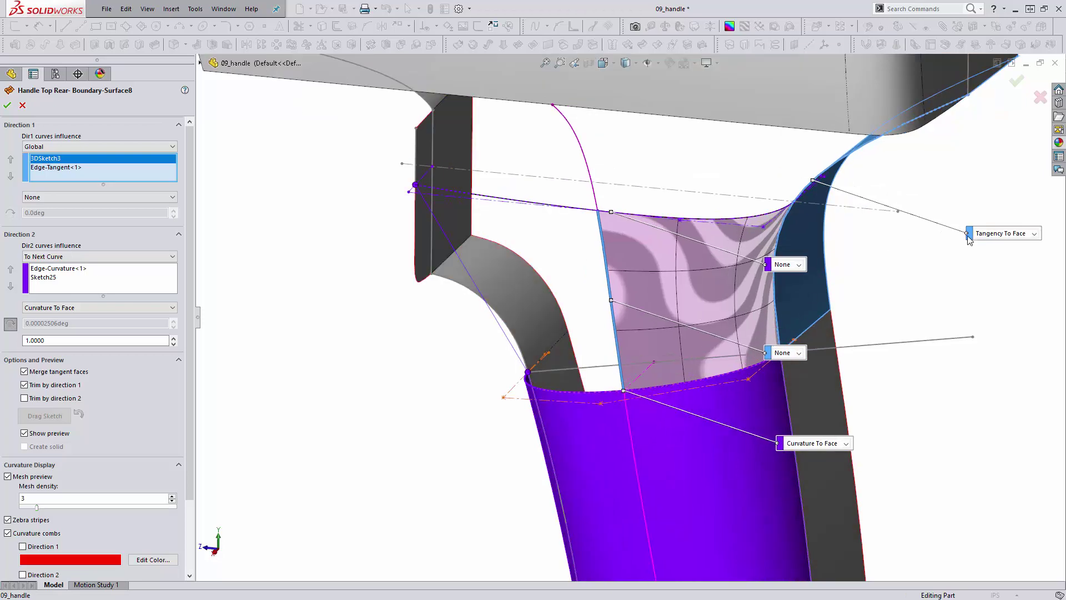
{"action": "middle_click_drag", "start_coordinate": [683, 319], "coordinate": [181, 298]}
{"action": "key", "text": "Escape"}
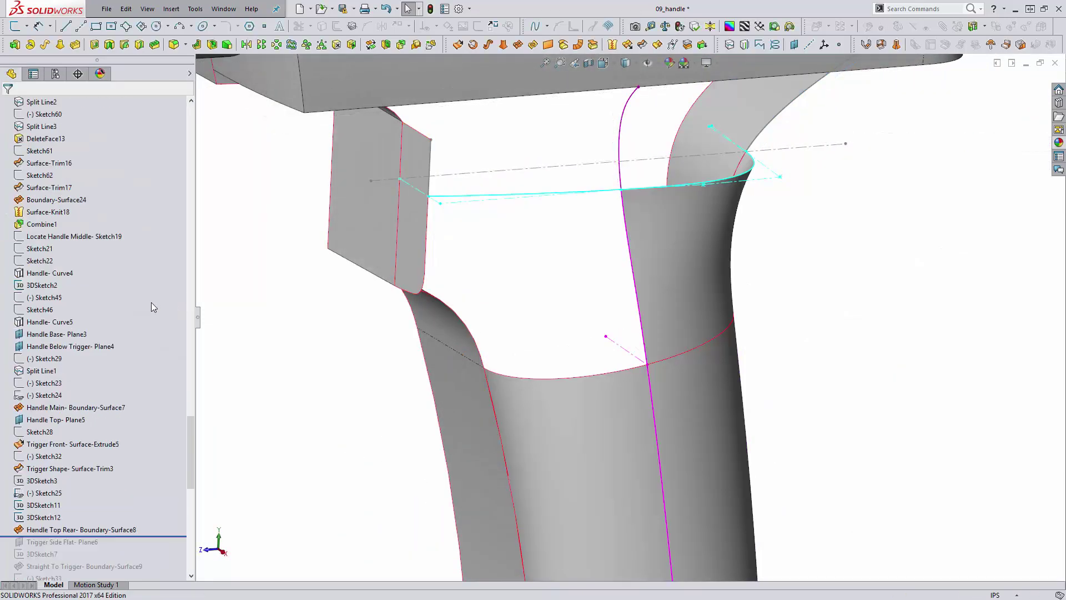
Step: Roll the history forward through Trigger Side Flat- Plane6 and 3DSketch7 to include Straight To Trigger- Boundary-Surface9, and open its definition
{"action": "scroll", "coordinate": [151, 304], "scroll_direction": "down", "scroll_amount": 9}
{"action": "left_click_drag", "start_coordinate": [151, 306], "coordinate": [143, 315]}
{"action": "left_click", "coordinate": [133, 309]}
{"action": "left_click", "coordinate": [149, 276]}
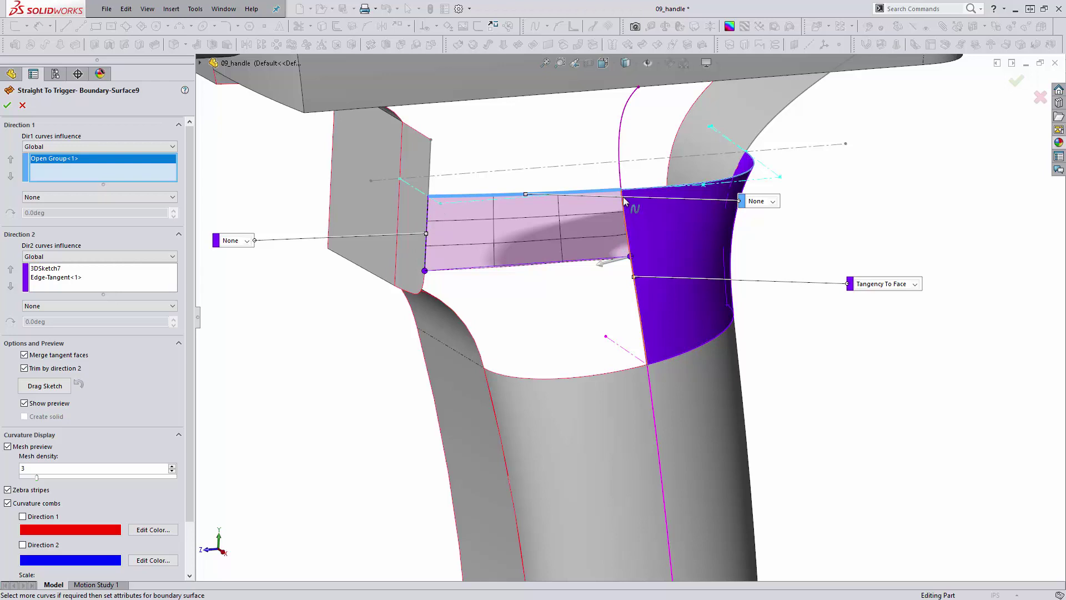
Step: Try stretching the surface along its tangent edge down to the main handle, restore its shorter extent, and close the definition
{"action": "left_click_drag", "start_coordinate": [630, 256], "coordinate": [650, 388]}
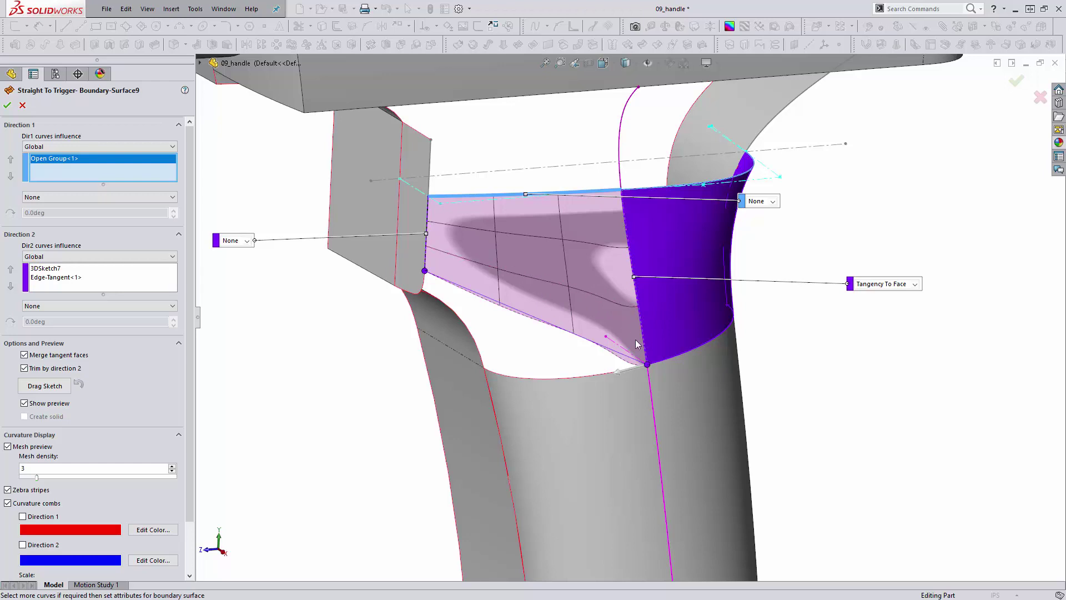
{"action": "middle_click_drag", "start_coordinate": [655, 369], "coordinate": [646, 370]}
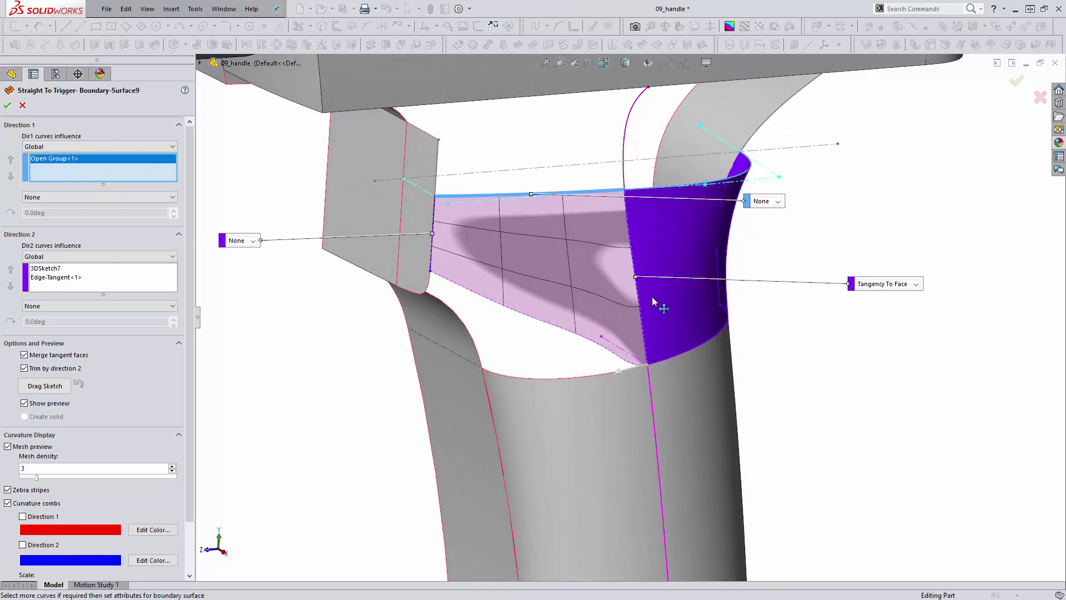
{"action": "left_click_drag", "start_coordinate": [652, 295], "coordinate": [635, 253]}
{"action": "scroll", "coordinate": [634, 252], "scroll_direction": "down", "scroll_amount": 2}
{"action": "key", "text": "Return"}
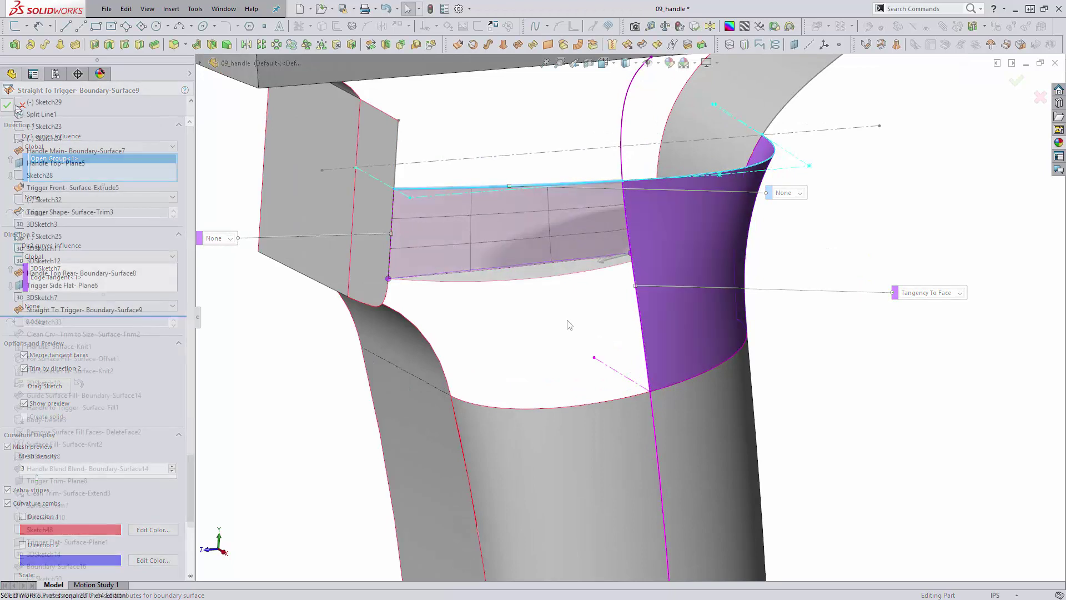
Step: Examine the curved lower edge of Straight To Trigger- Boundary-Surface9 between the trigger face and the rear surface
{"action": "middle_click_drag", "start_coordinate": [567, 314], "coordinate": [543, 331]}
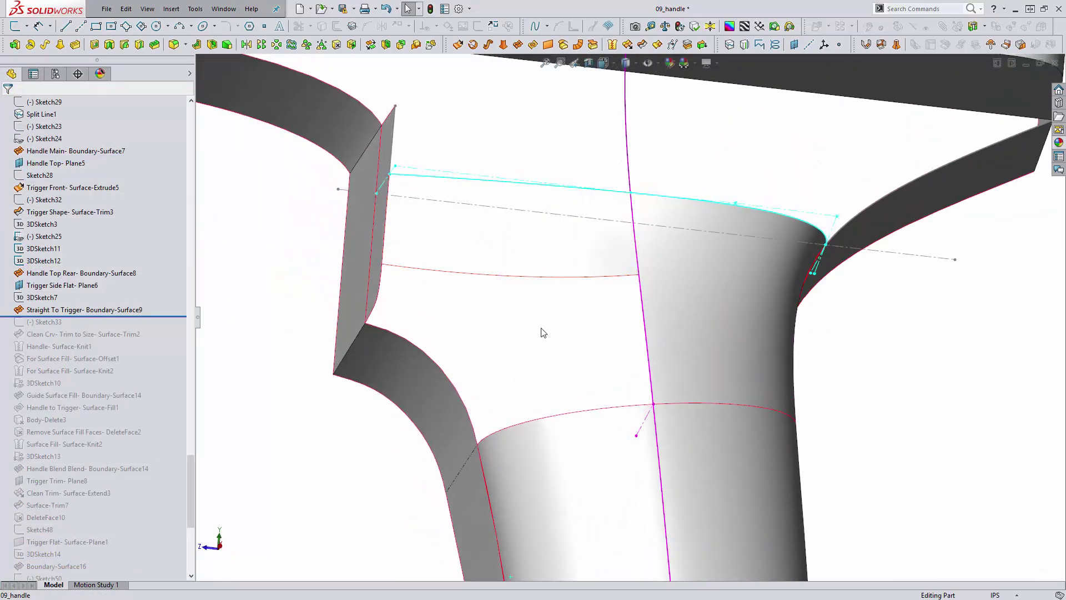
{"action": "left_click", "coordinate": [528, 281]}
{"action": "left_click", "coordinate": [432, 284]}
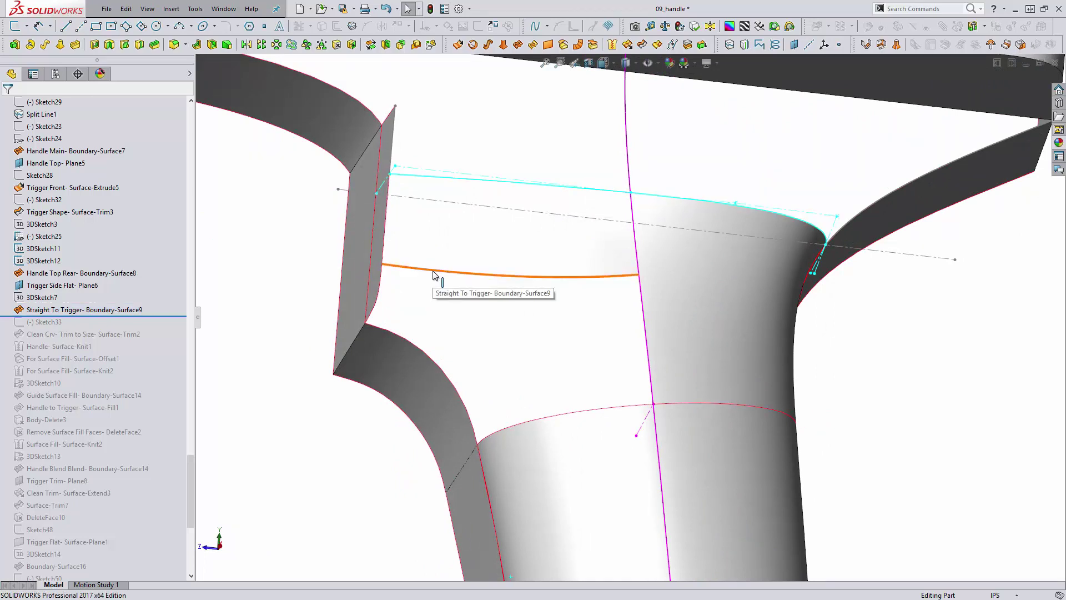
{"action": "left_click", "coordinate": [434, 275]}
{"action": "left_click", "coordinate": [497, 296]}
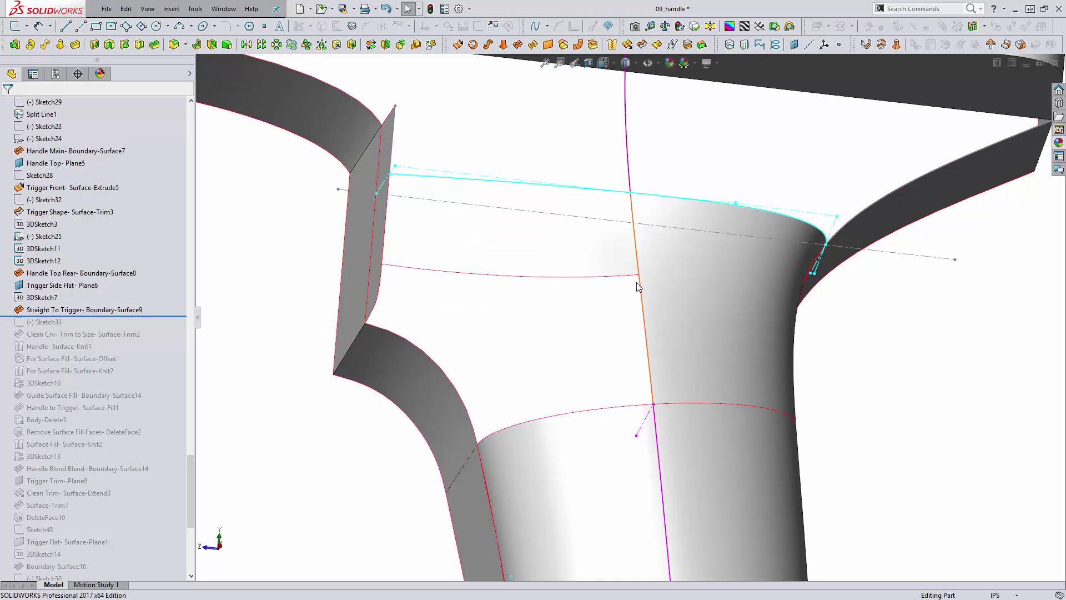
Step: Roll the history forward through Sketch33 to include Clean Crv- Trim to Size- Surface-Trim2, and check the trimmed lower edge
{"action": "scroll", "coordinate": [165, 273], "scroll_direction": "down", "scroll_amount": 1}
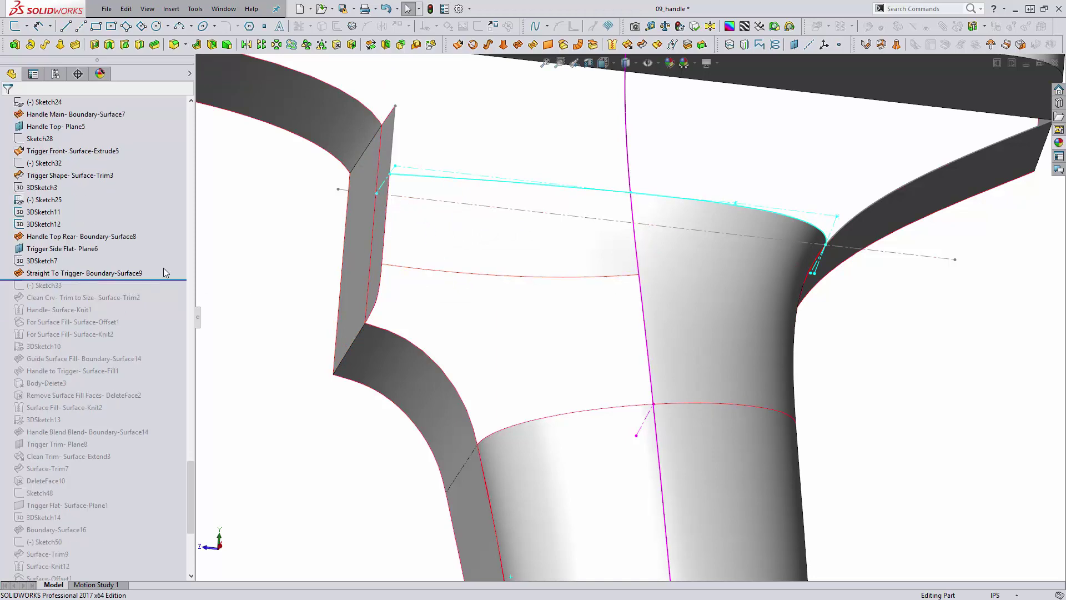
{"action": "left_click_drag", "start_coordinate": [164, 284], "coordinate": [163, 298]}
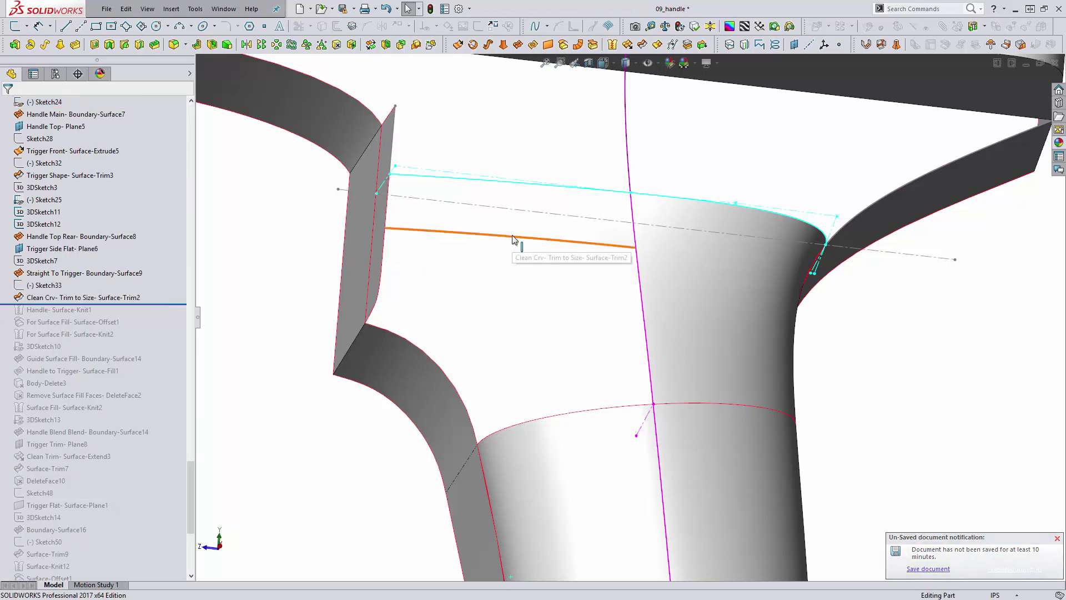
{"action": "left_click", "coordinate": [492, 235]}
Step: Reopen the definition of Straight To Trigger- Boundary-Surface9 to review its untrimmed shape and curve settings, and close it
{"action": "left_click", "coordinate": [503, 205]}
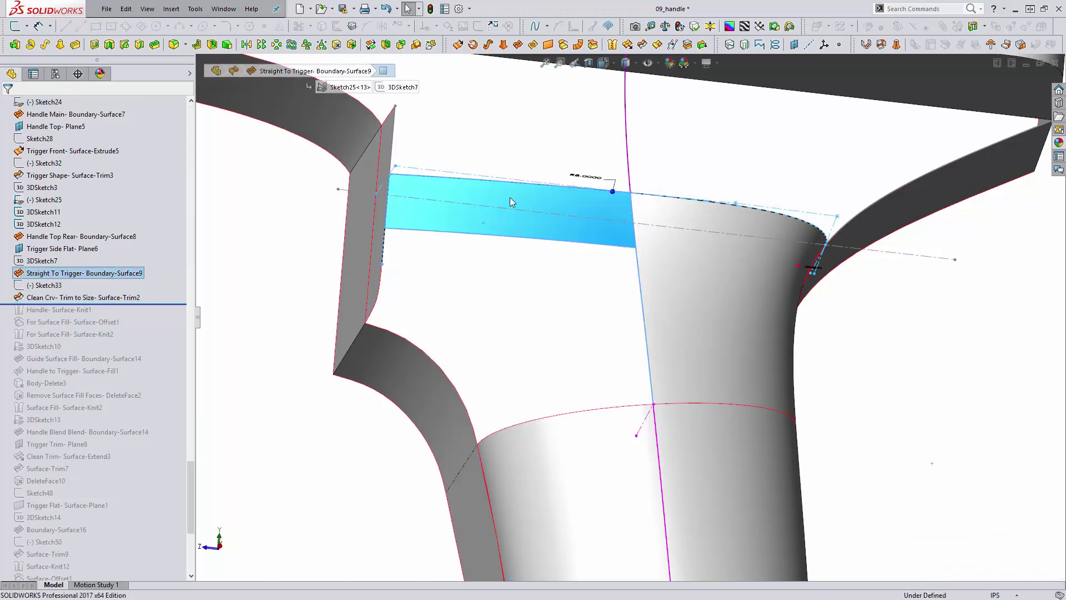
{"action": "left_click", "coordinate": [518, 174]}
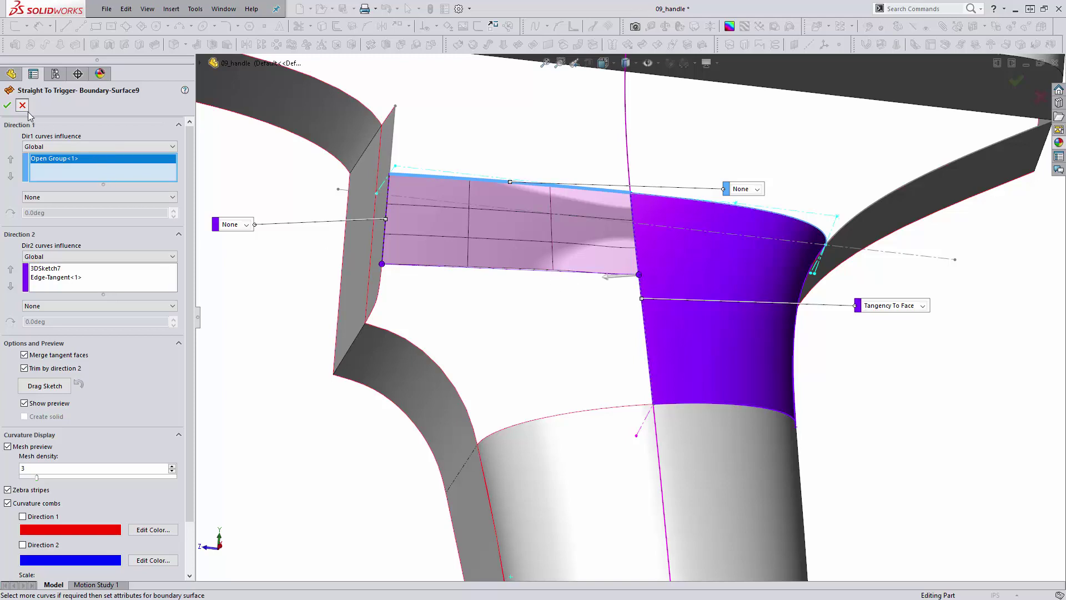
{"action": "left_click", "coordinate": [7, 105]}
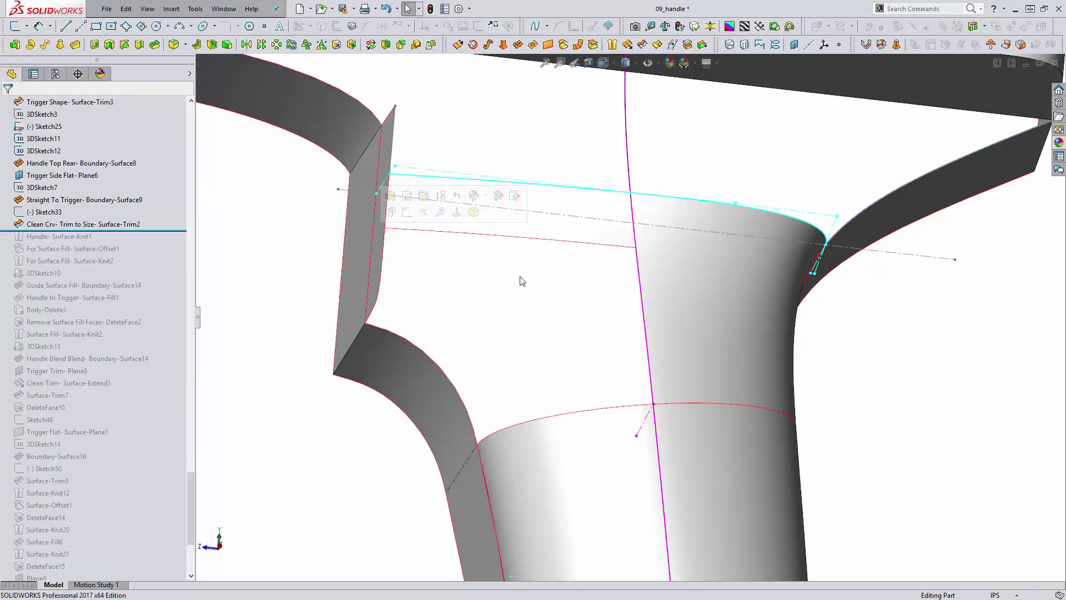
Step: Roll the history forward through the handle knit, the surface-fill offset and knit, and 3DSketch10 to include Guide Surface Fill- Boundary-Surface14
{"action": "middle_click_drag", "start_coordinate": [539, 334], "coordinate": [552, 309]}
{"action": "scroll", "coordinate": [558, 320], "scroll_direction": "down", "scroll_amount": 4}
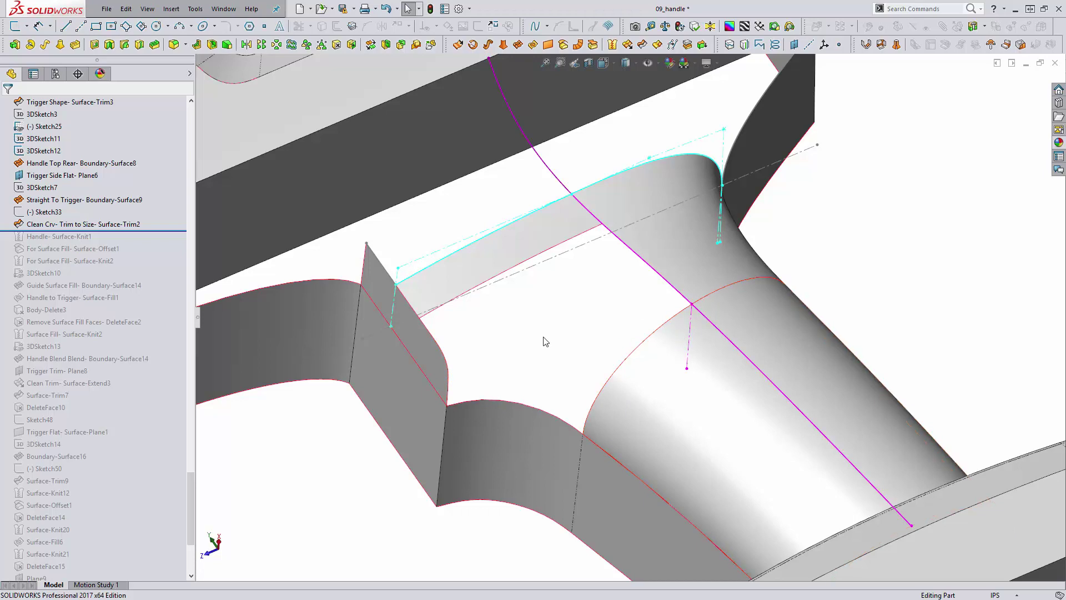
{"action": "left_click_drag", "start_coordinate": [134, 231], "coordinate": [144, 266]}
{"action": "scroll", "coordinate": [361, 436], "scroll_direction": "up", "scroll_amount": 2}
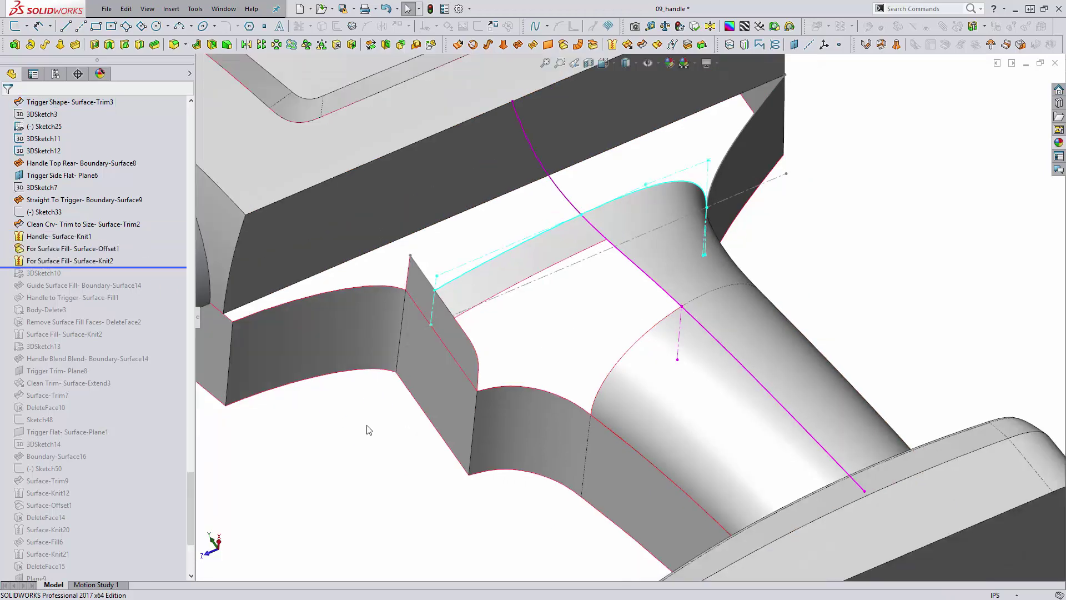
{"action": "scroll", "coordinate": [583, 344], "scroll_direction": "down", "scroll_amount": 2}
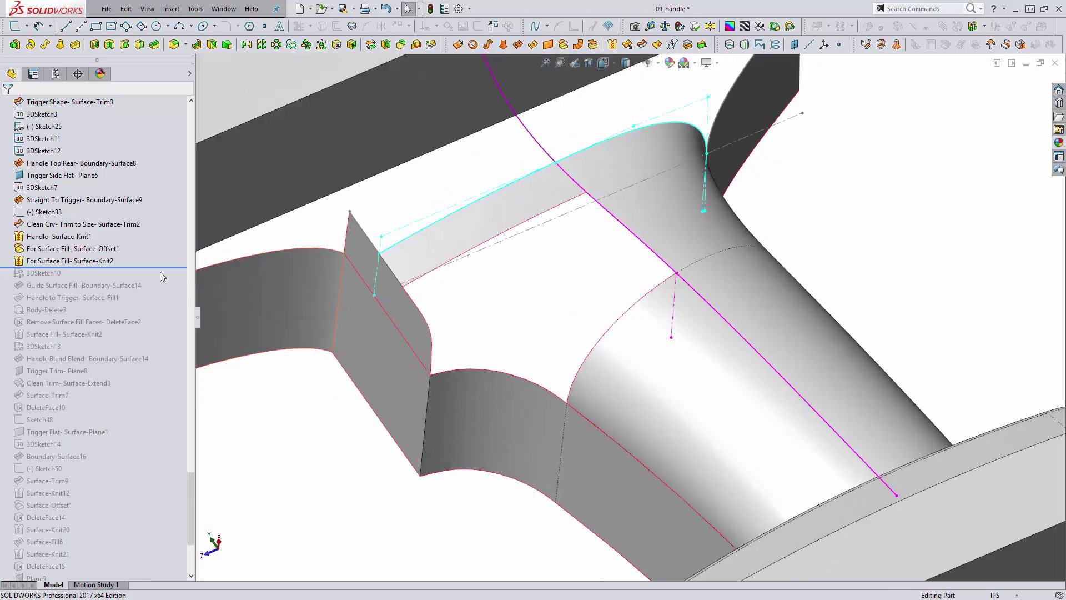
{"action": "left_click_drag", "start_coordinate": [158, 269], "coordinate": [158, 292]}
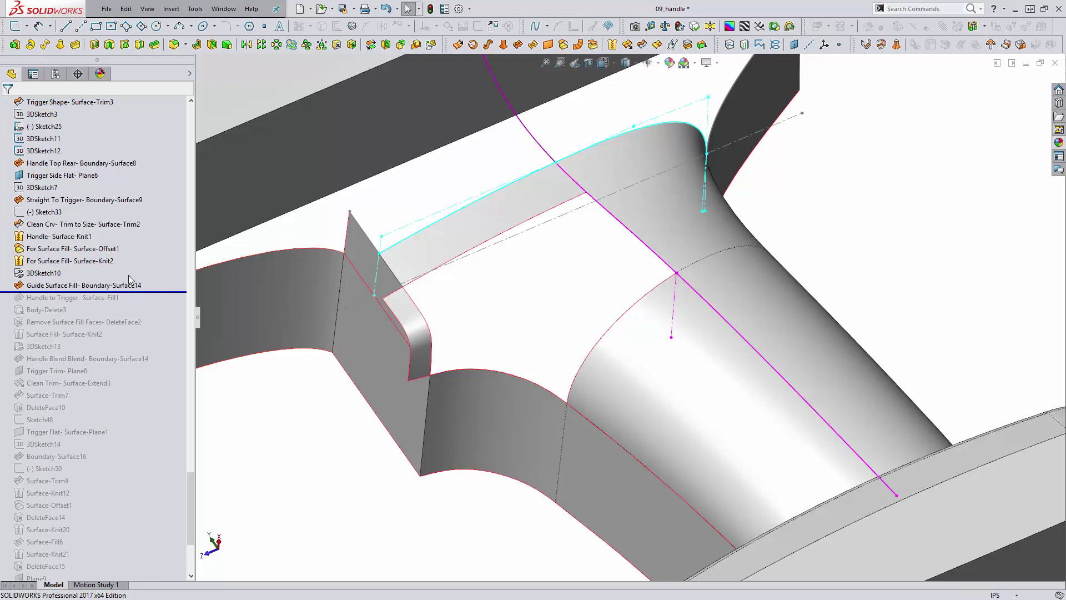
Step: Examine the narrow guide surface where it meets the trigger front face of Trigger Front- Surface-Extrude5
{"action": "scroll", "coordinate": [499, 389], "scroll_direction": "down", "scroll_amount": 3}
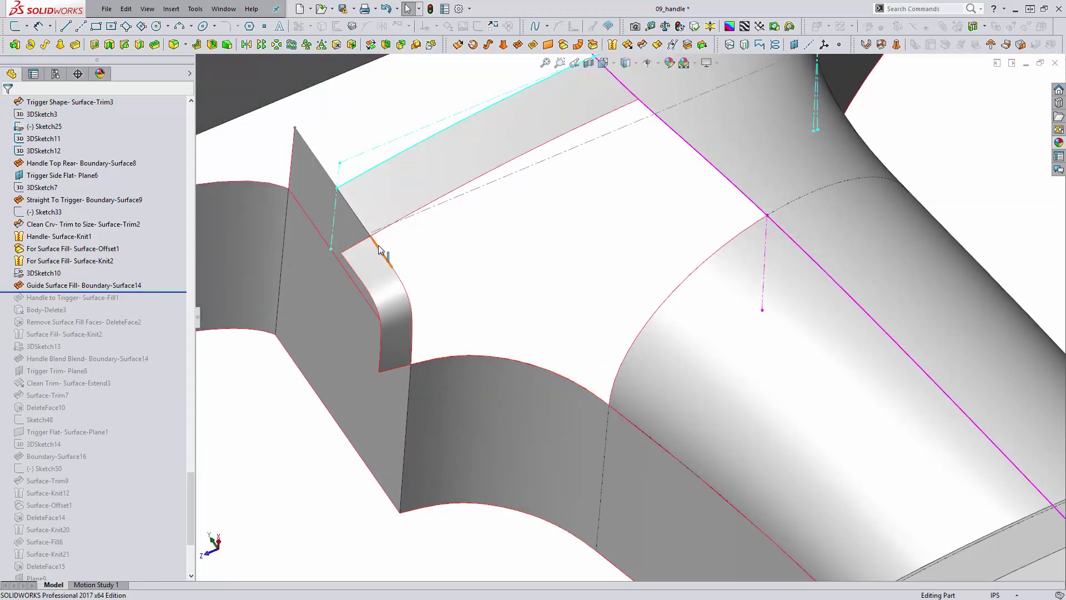
{"action": "middle_click_drag", "start_coordinate": [371, 343], "coordinate": [436, 271]}
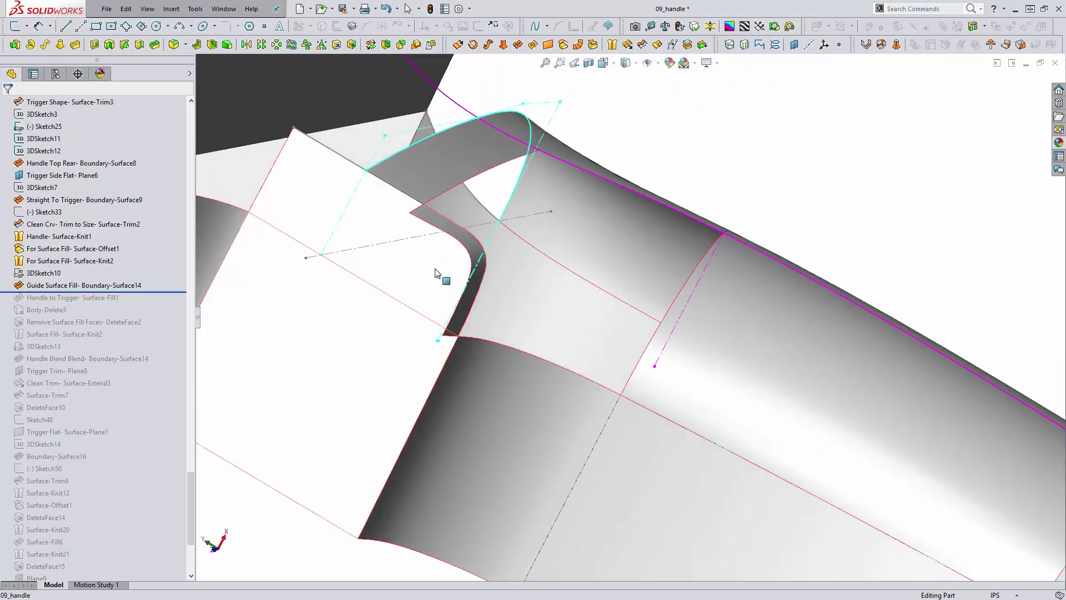
{"action": "left_click", "coordinate": [436, 268]}
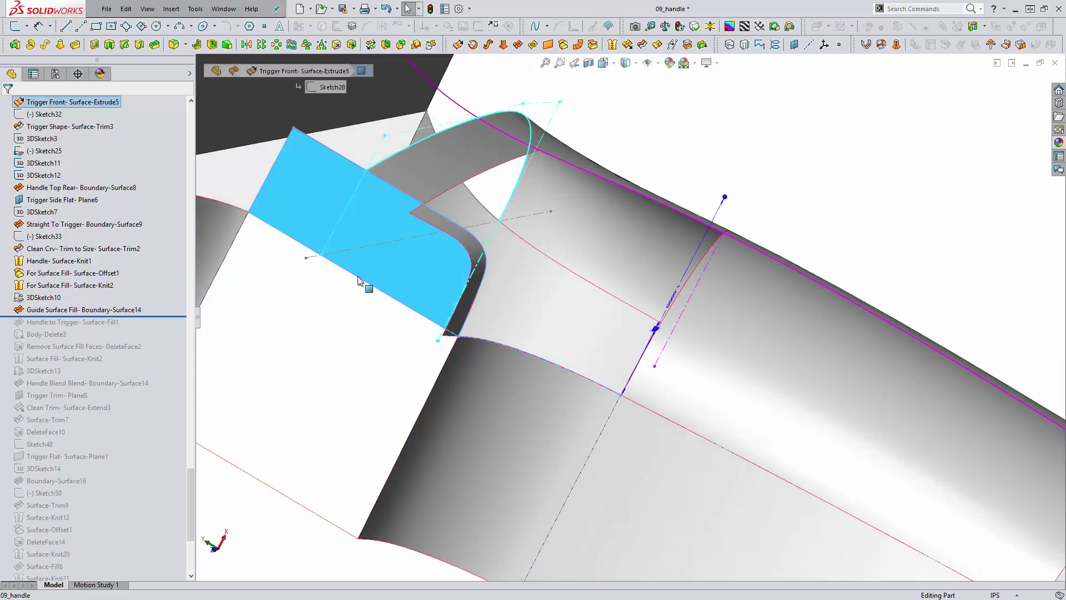
{"action": "middle_click_drag", "start_coordinate": [460, 283], "coordinate": [384, 291]}
{"action": "left_click", "coordinate": [497, 279]}
{"action": "middle_click_drag", "start_coordinate": [497, 279], "coordinate": [503, 285]}
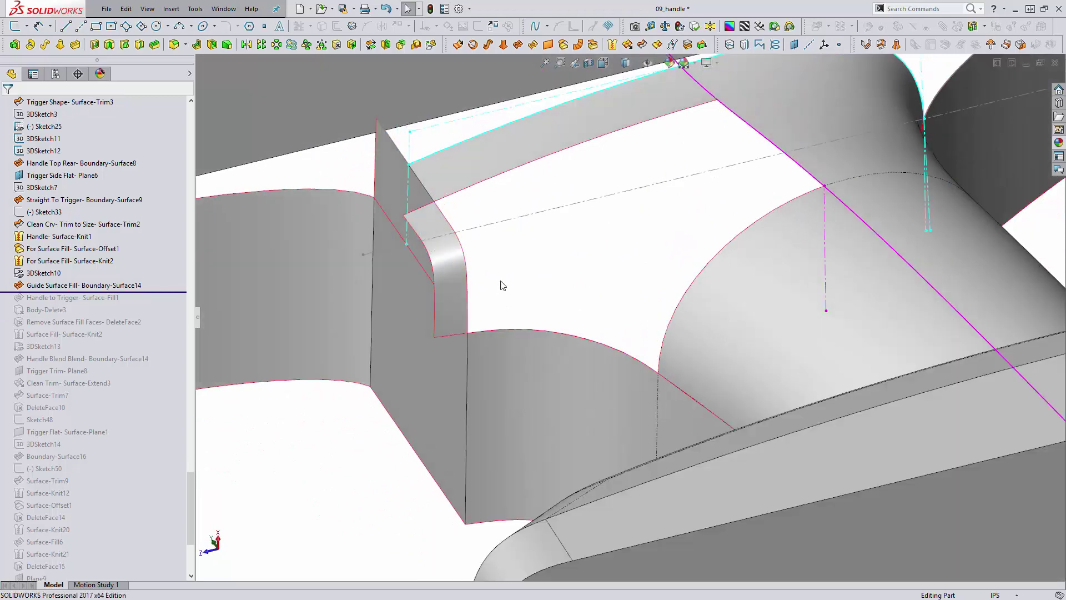
Step: Open 3DSketch10 to inspect the relations of the two short lines behind the guide surface, and close the sketch
{"action": "left_click", "coordinate": [448, 256]}
{"action": "left_click", "coordinate": [49, 272]}
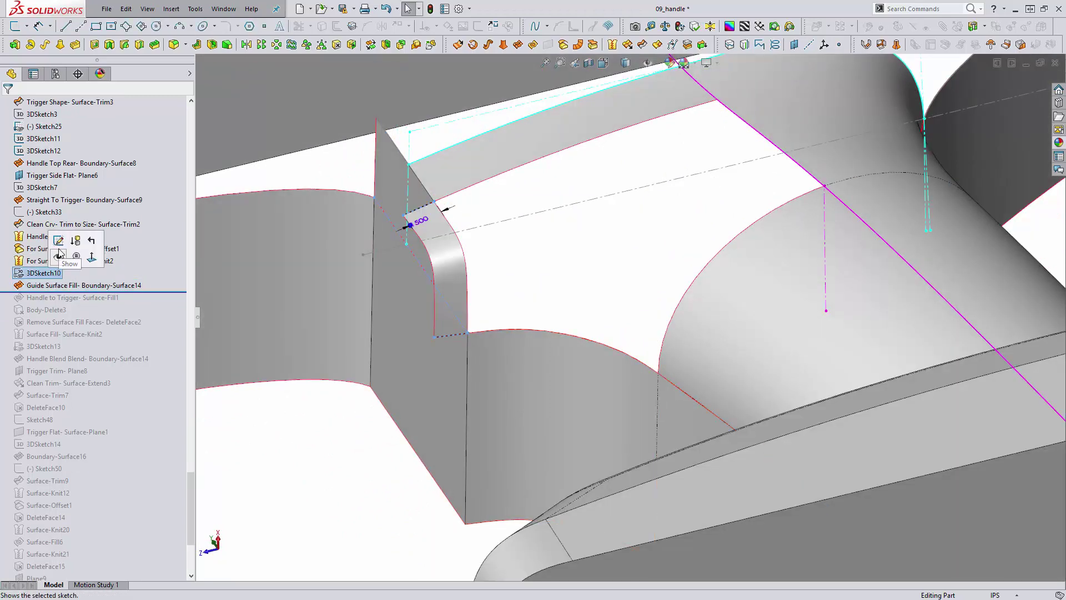
{"action": "left_click", "coordinate": [32, 235]}
{"action": "left_click", "coordinate": [421, 212]}
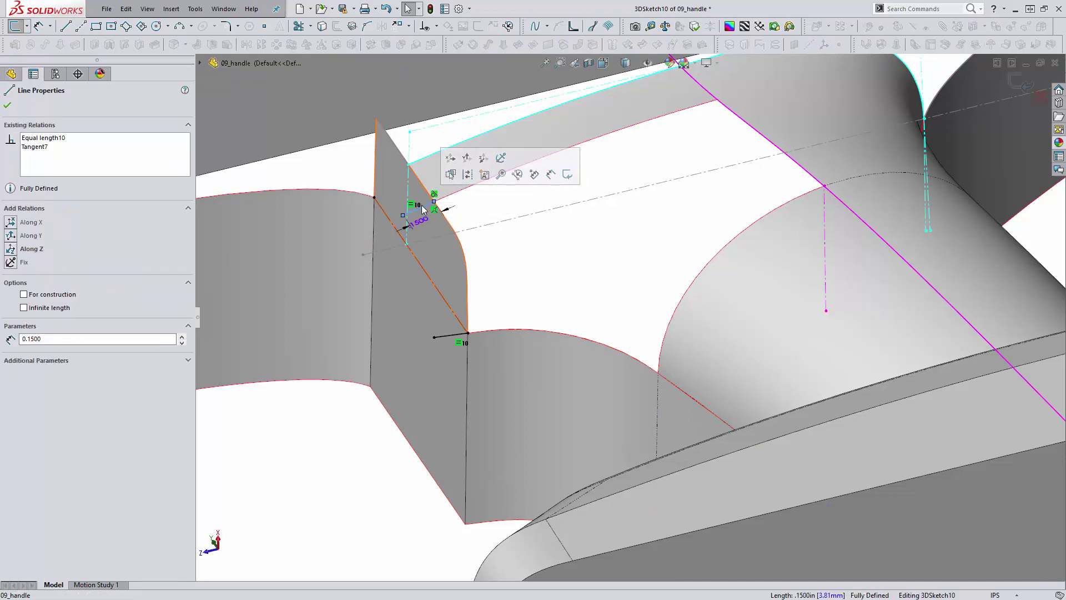
{"action": "key", "text": "Escape"}
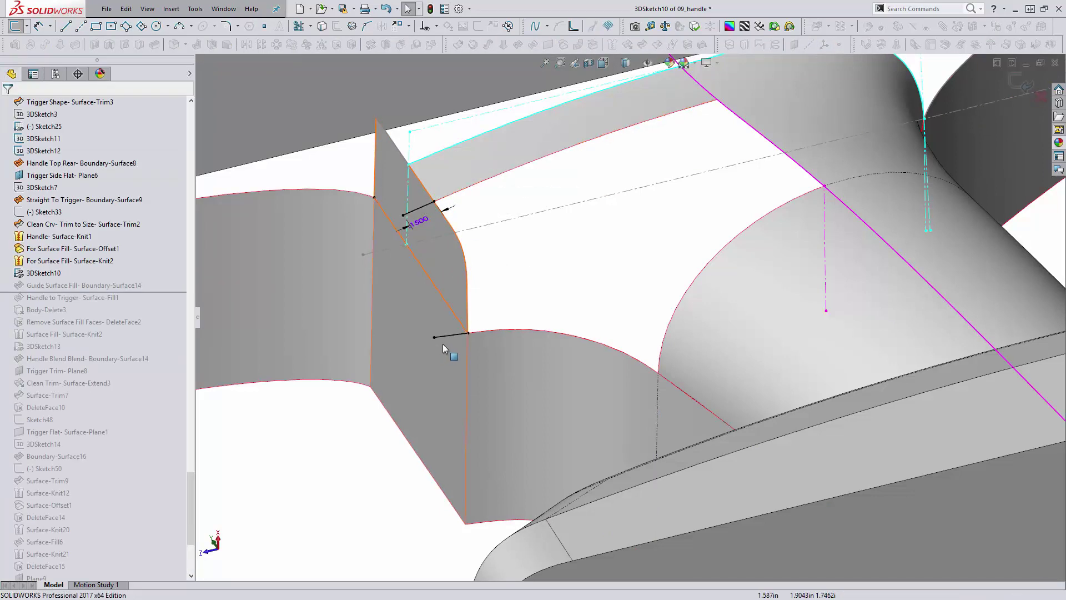
{"action": "left_click", "coordinate": [447, 335]}
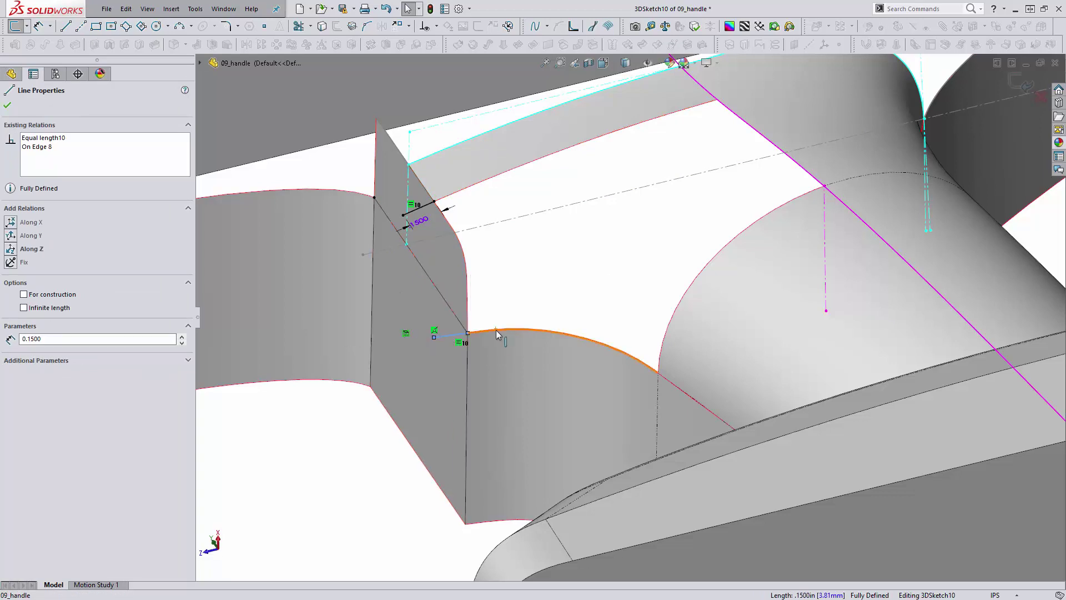
{"action": "key", "text": "Escape"}
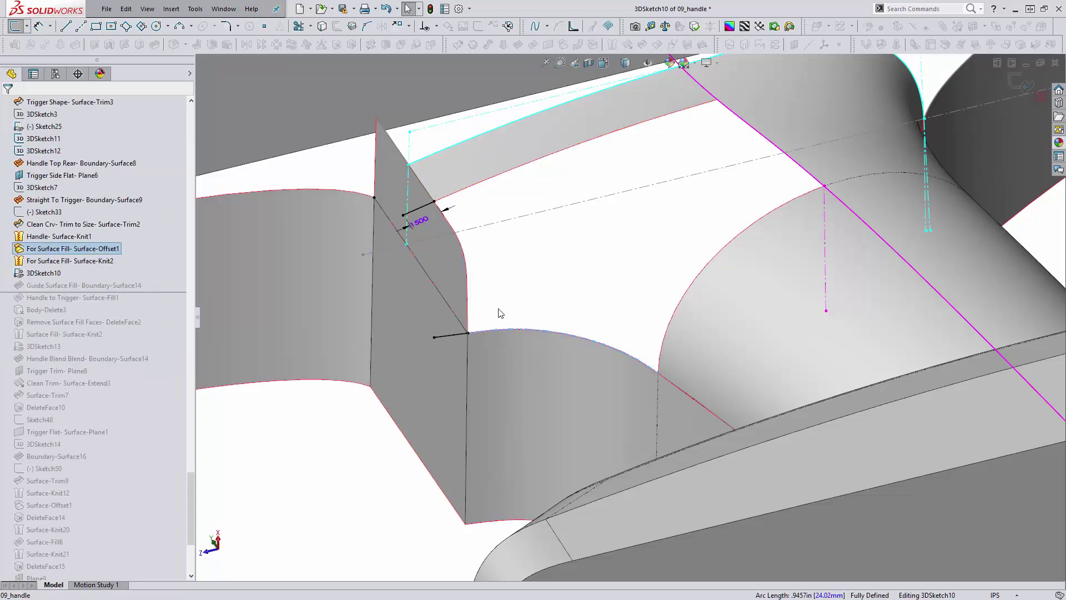
{"action": "left_click", "coordinate": [1025, 90]}
Step: Open the definition of Guide Surface Fill- Boundary-Surface14 to review its curve settings, and close it
{"action": "left_click", "coordinate": [447, 275]}
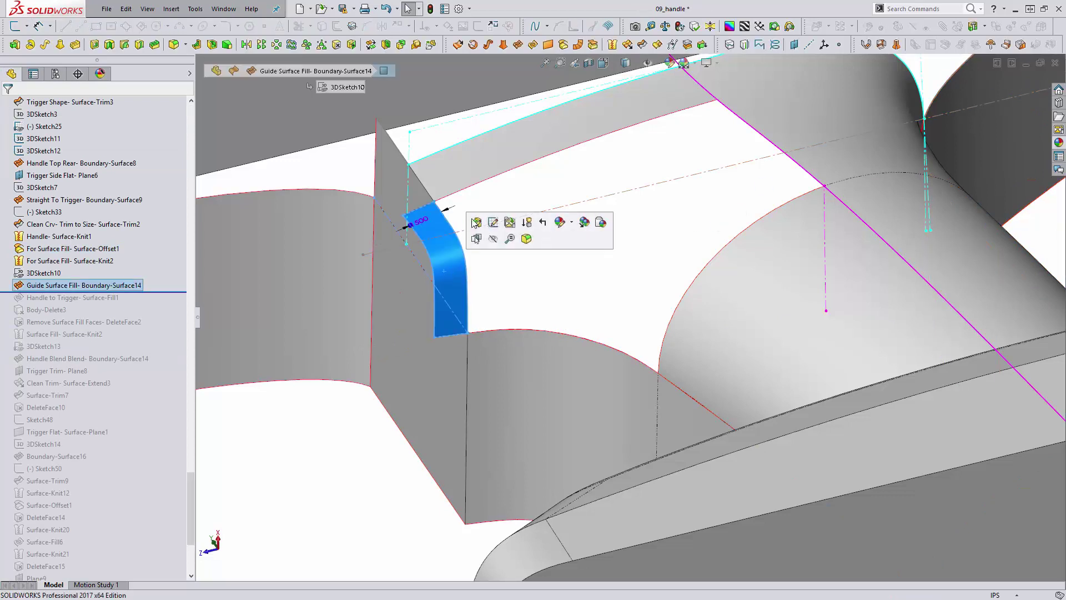
{"action": "left_click", "coordinate": [476, 223]}
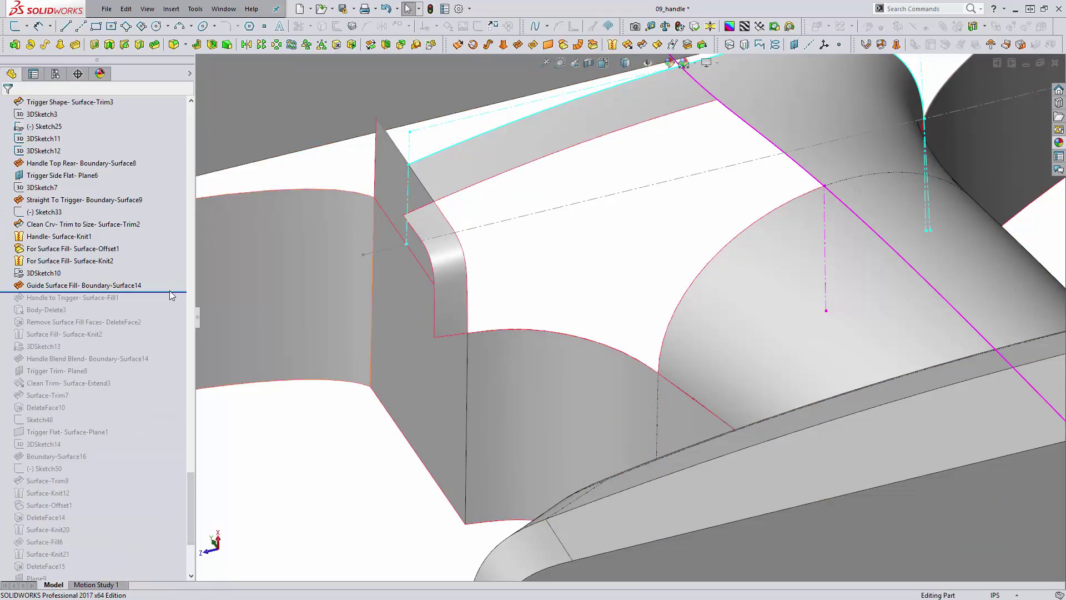
Step: Roll the history forward to include Handle to Trigger- Surface-Fill1 and open its definition to inspect the patch preview
{"action": "left_click_drag", "start_coordinate": [166, 291], "coordinate": [165, 304]}
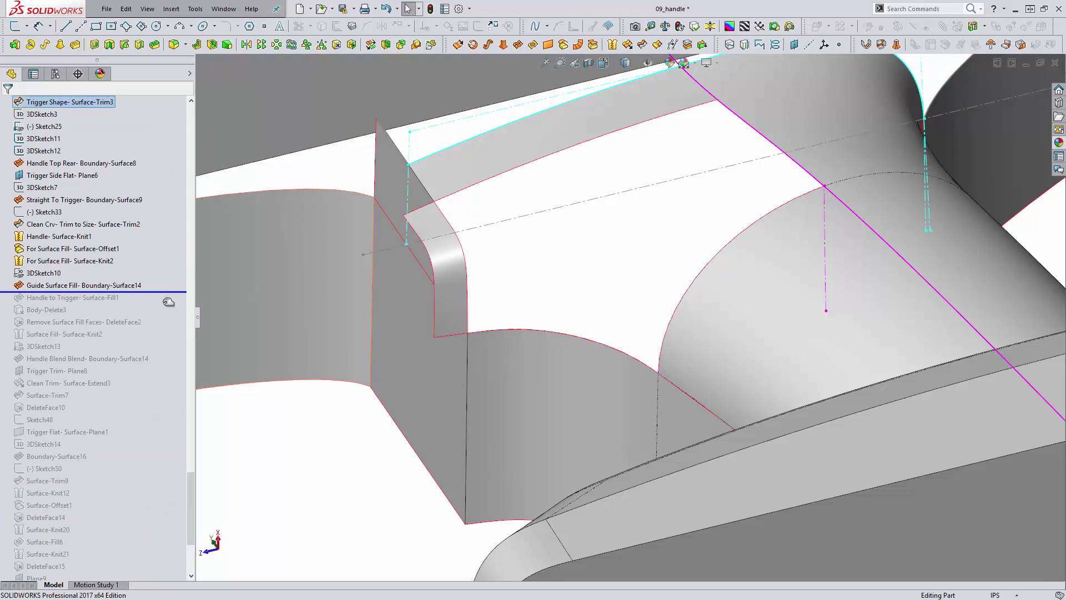
{"action": "left_click", "coordinate": [74, 298]}
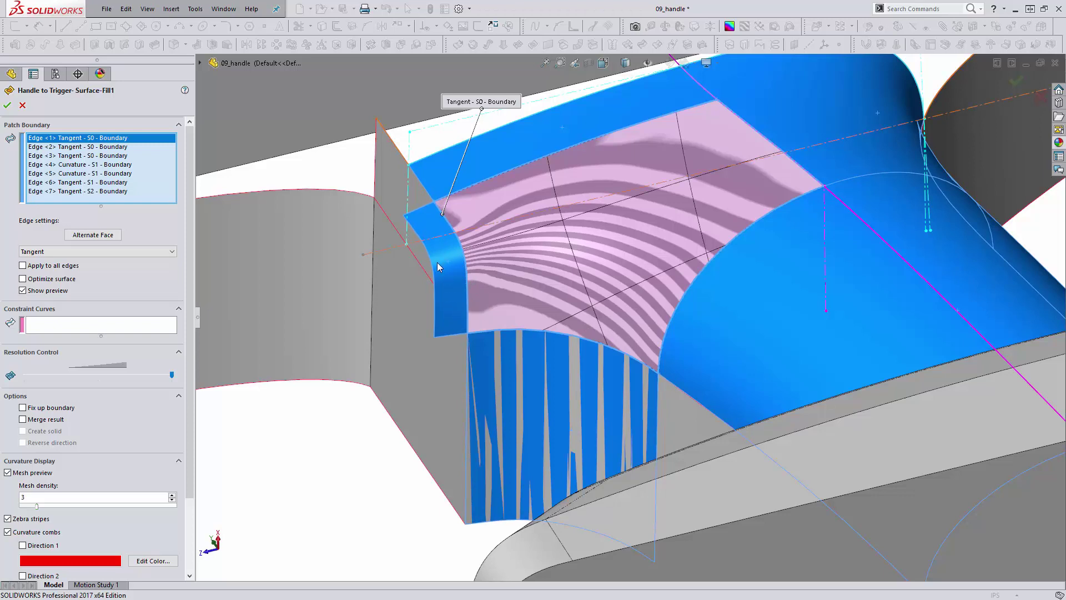
{"action": "scroll", "coordinate": [605, 279], "scroll_direction": "up", "scroll_amount": 2}
{"action": "middle_click_drag", "start_coordinate": [605, 279], "coordinate": [685, 291]}
{"action": "scroll", "coordinate": [686, 288], "scroll_direction": "down", "scroll_amount": 1}
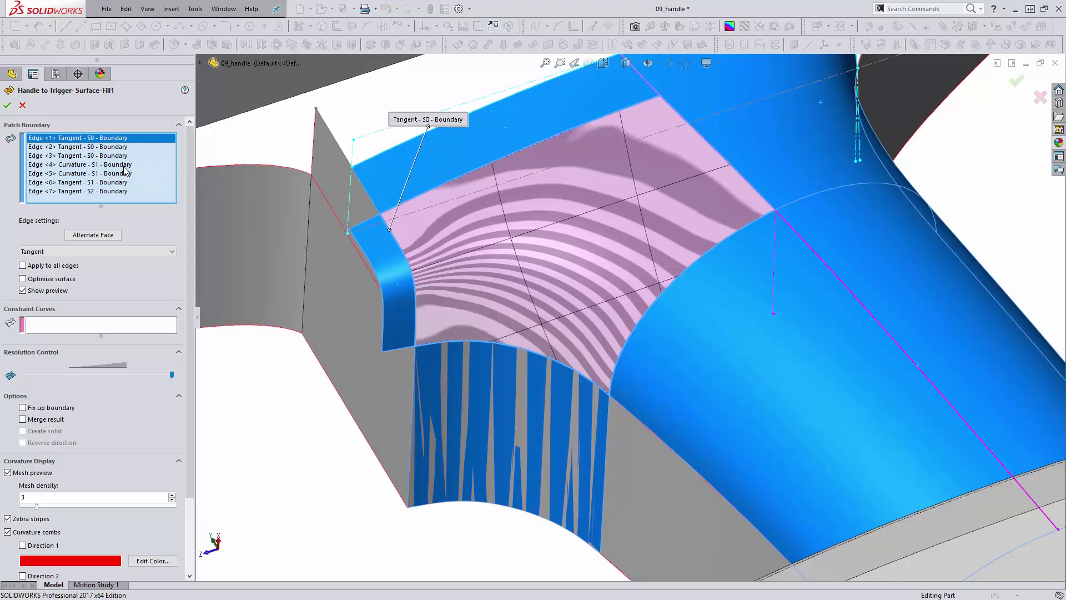
Step: Set the edge settings of patch boundary Edge <4> and Edge <5> to Tangent and accept the surface fill
{"action": "left_click", "coordinate": [151, 164]}
{"action": "left_click", "coordinate": [151, 173], "text": "shift"}
{"action": "left_click", "coordinate": [111, 250]}
{"action": "left_click", "coordinate": [102, 269]}
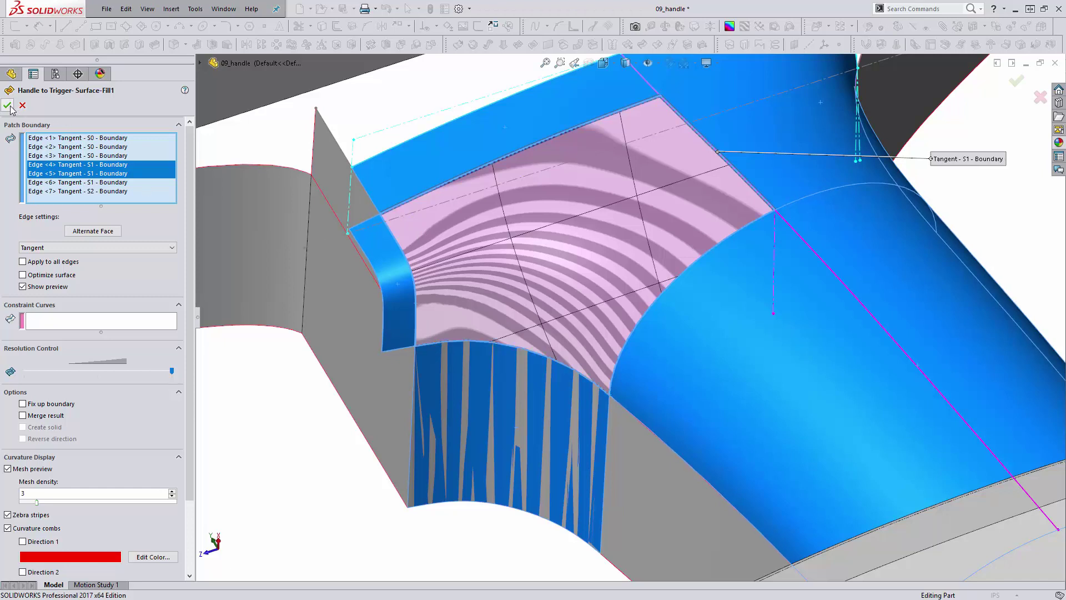
{"action": "key", "text": "Return"}
Step: Turn on the zebra stripes display and examine the stripe flow from the surface fill into the main handle surface
{"action": "scroll", "coordinate": [652, 180], "scroll_direction": "up", "scroll_amount": 2}
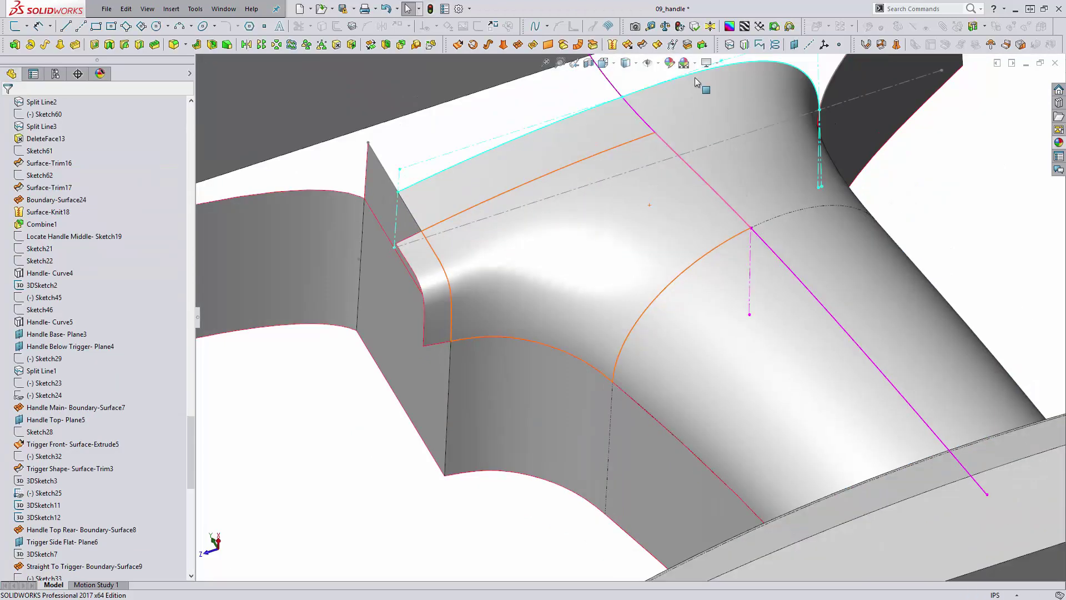
{"action": "left_click", "coordinate": [744, 26]}
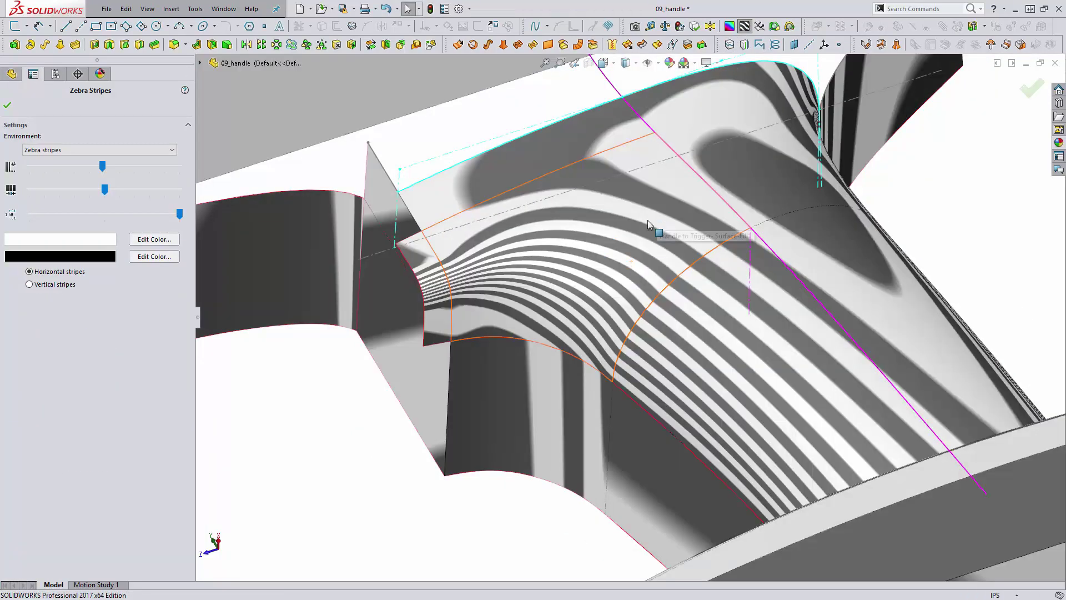
{"action": "key", "text": "Return"}
{"action": "scroll", "coordinate": [645, 221], "scroll_direction": "down", "scroll_amount": 5}
{"action": "middle_click_drag", "start_coordinate": [606, 345], "coordinate": [636, 333]}
{"action": "scroll", "coordinate": [606, 315], "scroll_direction": "down", "scroll_amount": 3}
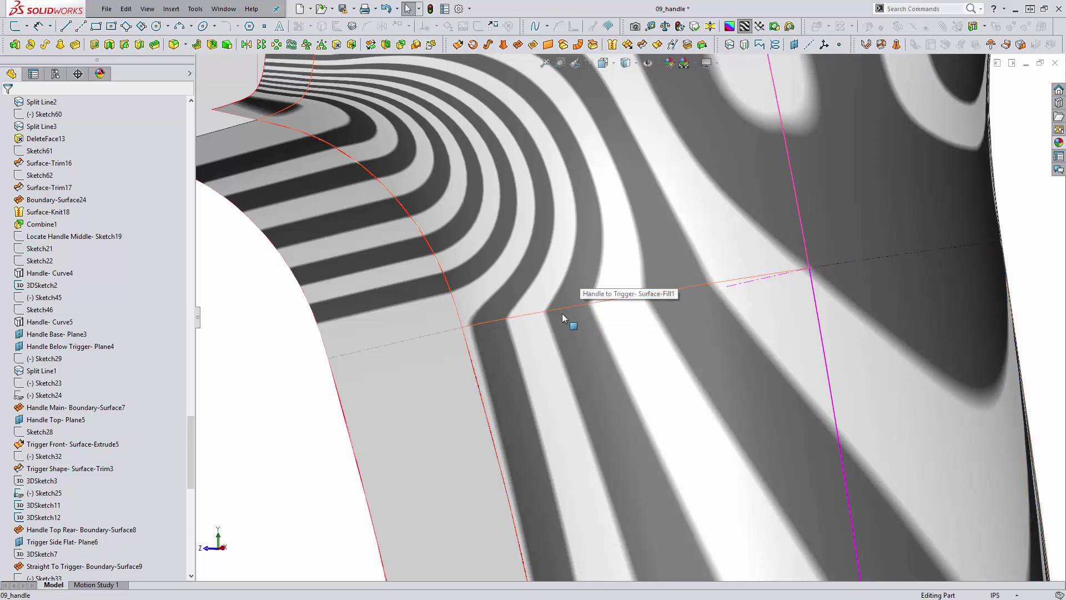
{"action": "middle_click_drag", "start_coordinate": [582, 341], "coordinate": [547, 333]}
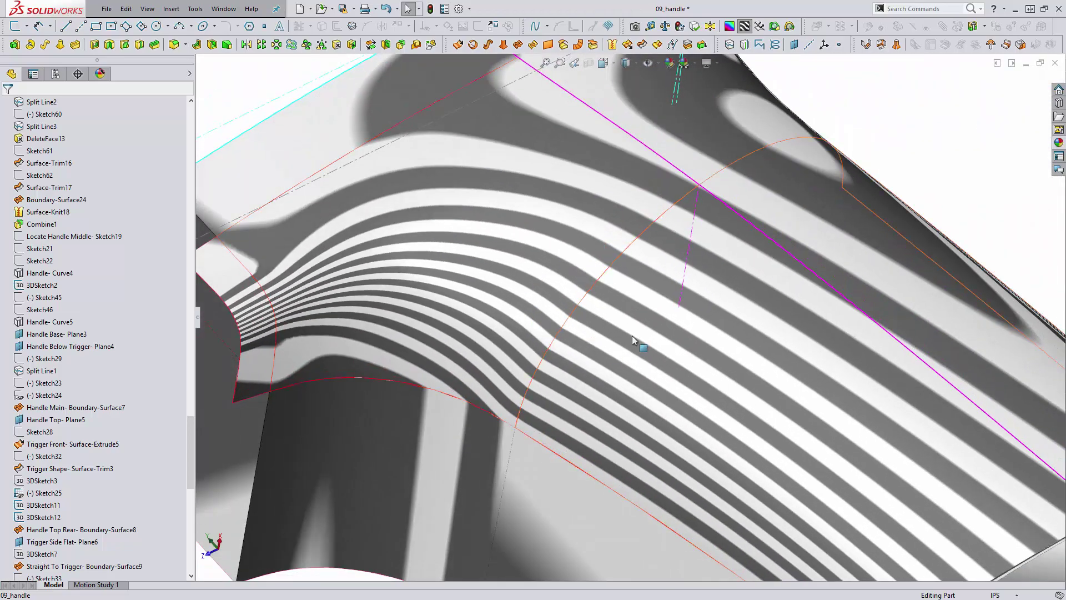
{"action": "middle_click_drag", "start_coordinate": [615, 335], "coordinate": [568, 324]}
Step: Edit Handle to Trigger- Surface-Fill1 again and set patch boundary Edge <6>, along the main handle surface, to Curvature
{"action": "left_click", "coordinate": [563, 239]}
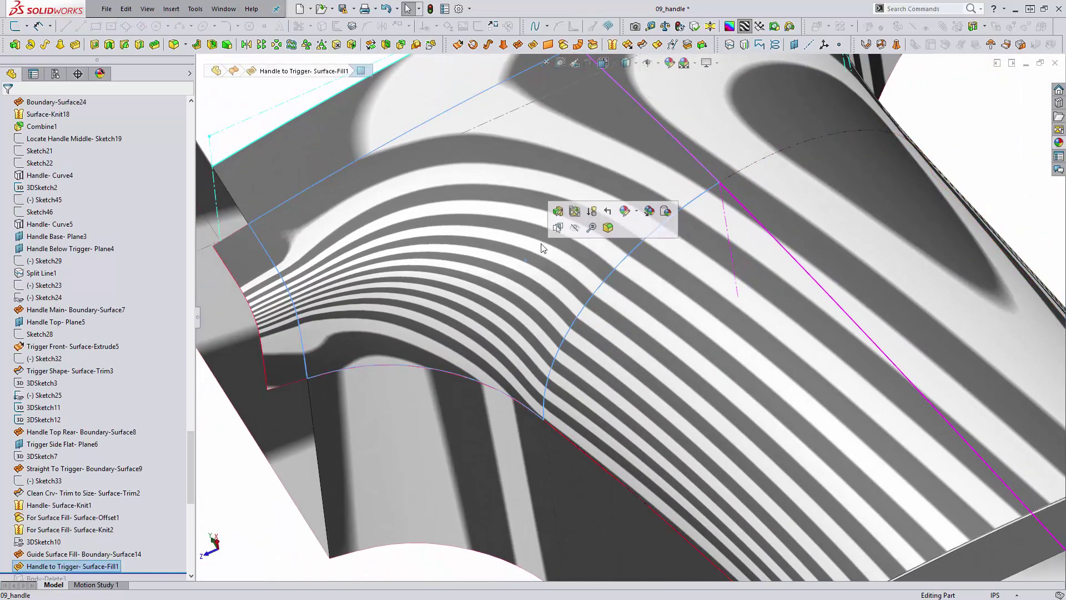
{"action": "left_click", "coordinate": [568, 213]}
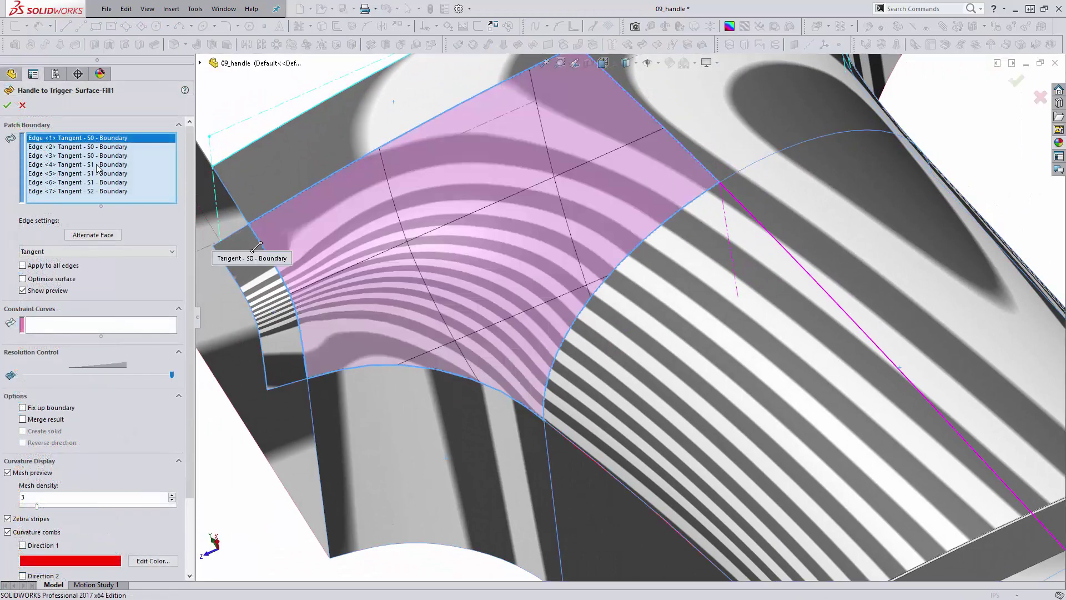
{"action": "left_click", "coordinate": [96, 165]}
{"action": "left_click", "coordinate": [96, 174]}
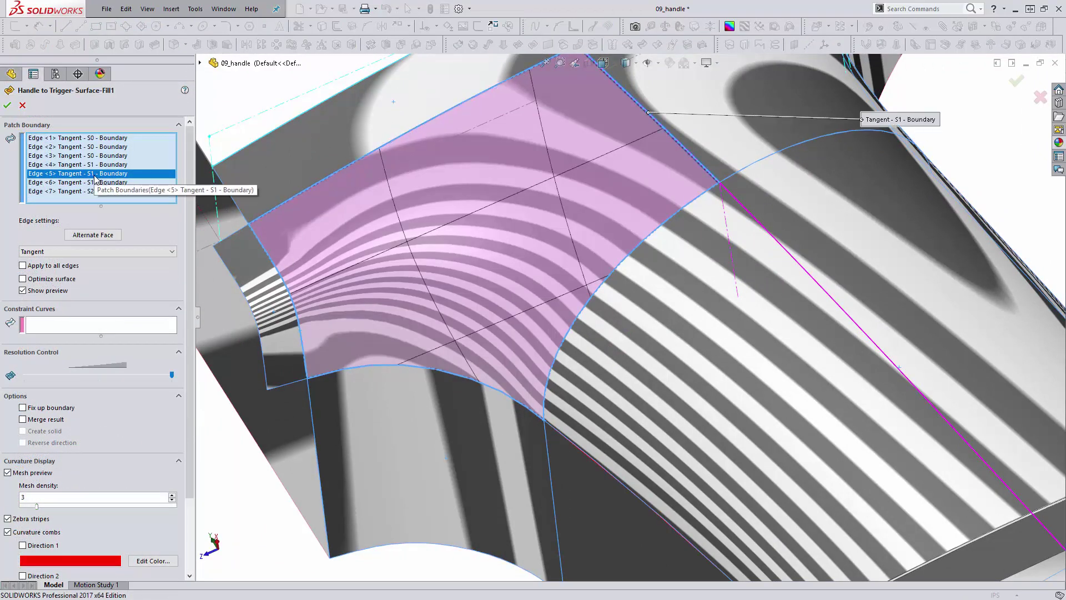
{"action": "left_click", "coordinate": [94, 182]}
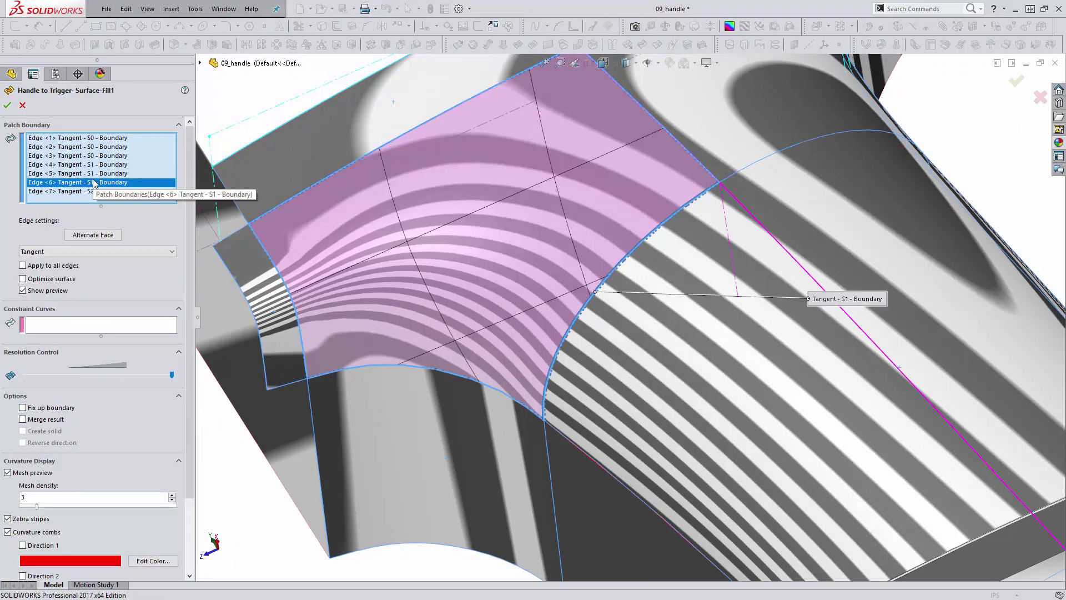
{"action": "left_click", "coordinate": [93, 251]}
{"action": "left_click", "coordinate": [90, 275]}
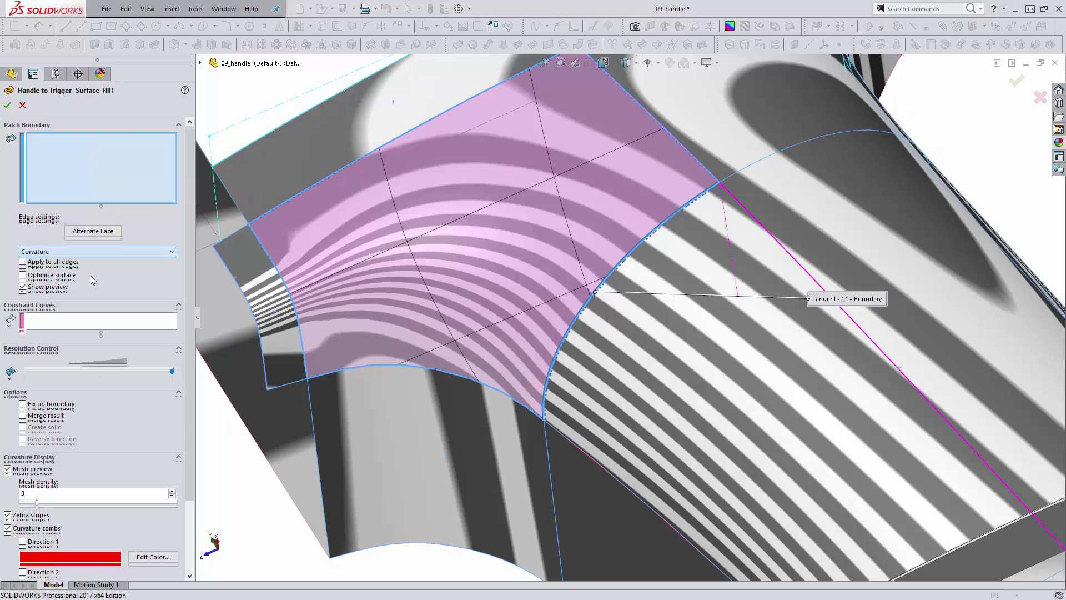
Step: Examine the zebra stripes across the edge between the surface fill and the main handle surface from several angles
{"action": "middle_click_drag", "start_coordinate": [643, 274], "coordinate": [684, 300]}
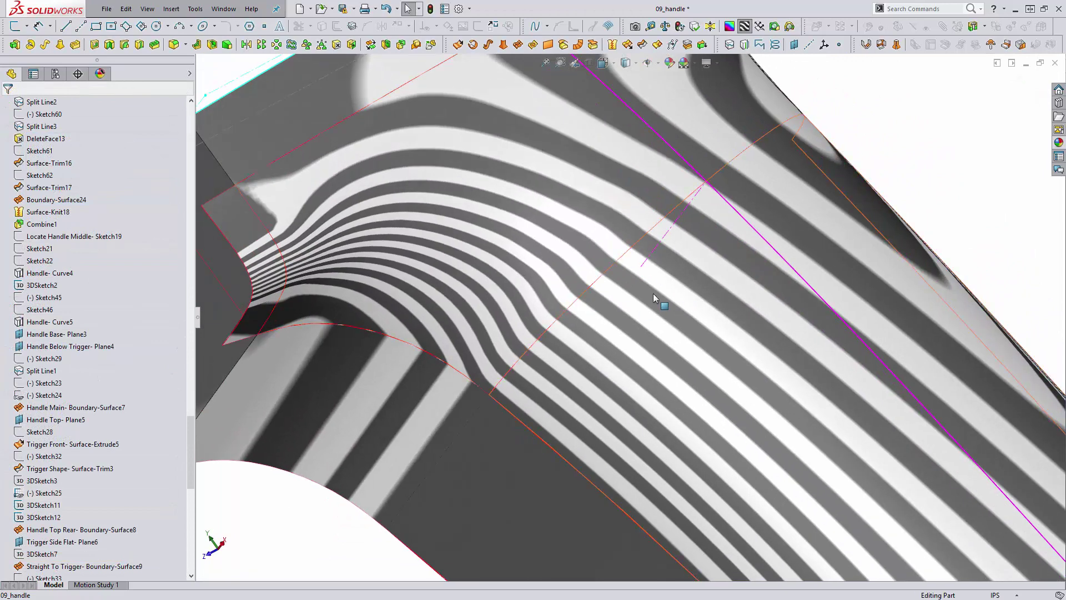
{"action": "scroll", "coordinate": [654, 297], "scroll_direction": "down", "scroll_amount": 3}
{"action": "middle_click_drag", "start_coordinate": [611, 292], "coordinate": [578, 316]}
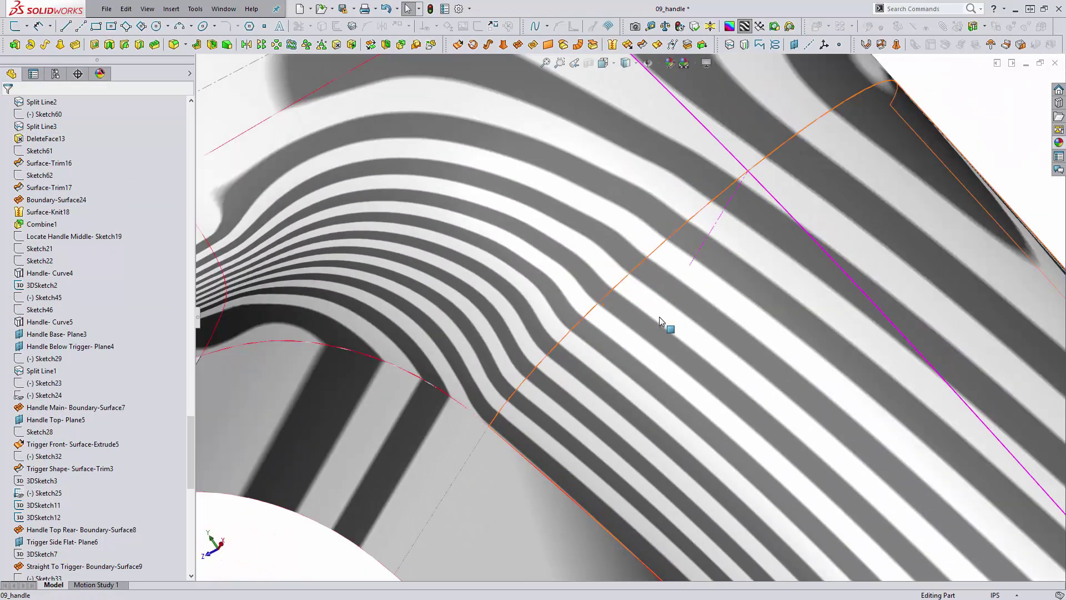
{"action": "scroll", "coordinate": [658, 317], "scroll_direction": "up", "scroll_amount": 2}
{"action": "middle_click_drag", "start_coordinate": [651, 316], "coordinate": [629, 328]}
{"action": "scroll", "coordinate": [629, 328], "scroll_direction": "up", "scroll_amount": 2}
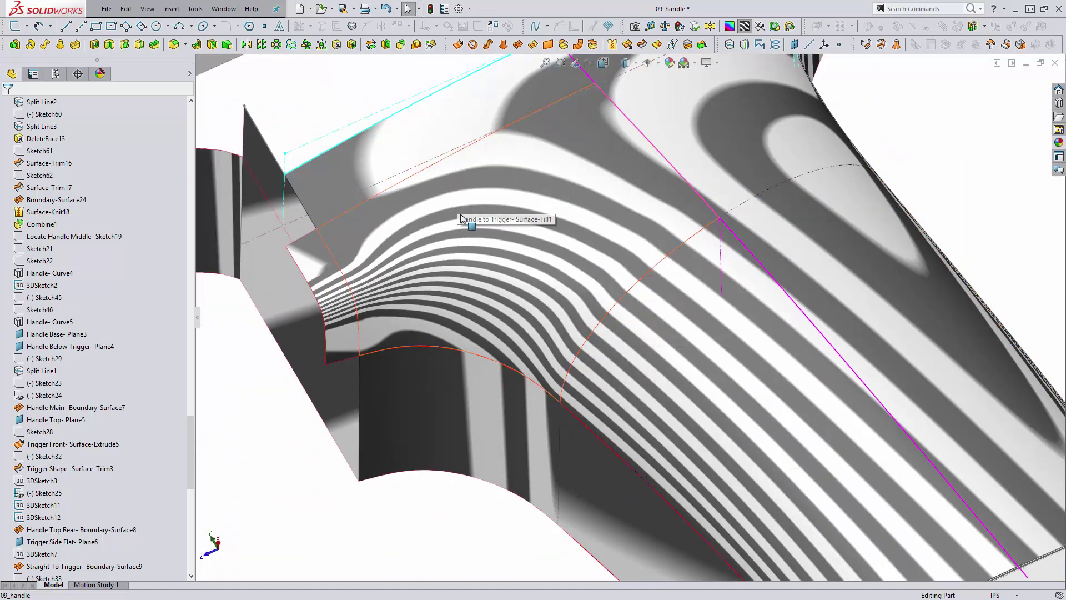
{"action": "scroll", "coordinate": [461, 214], "scroll_direction": "up", "scroll_amount": 2}
{"action": "middle_click_drag", "start_coordinate": [550, 236], "coordinate": [558, 265], "text": "ctrl"}
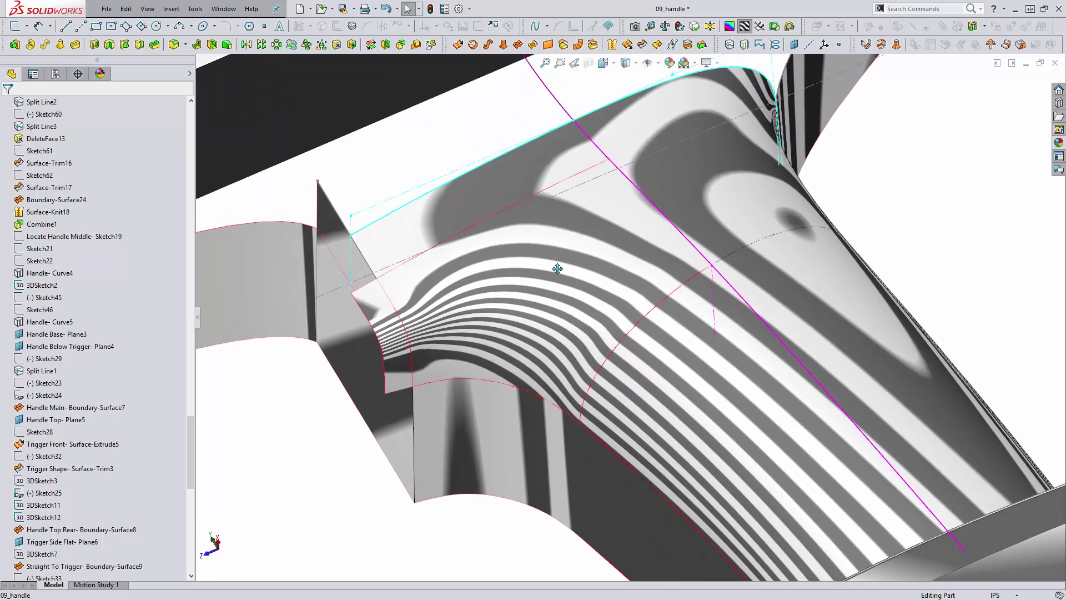